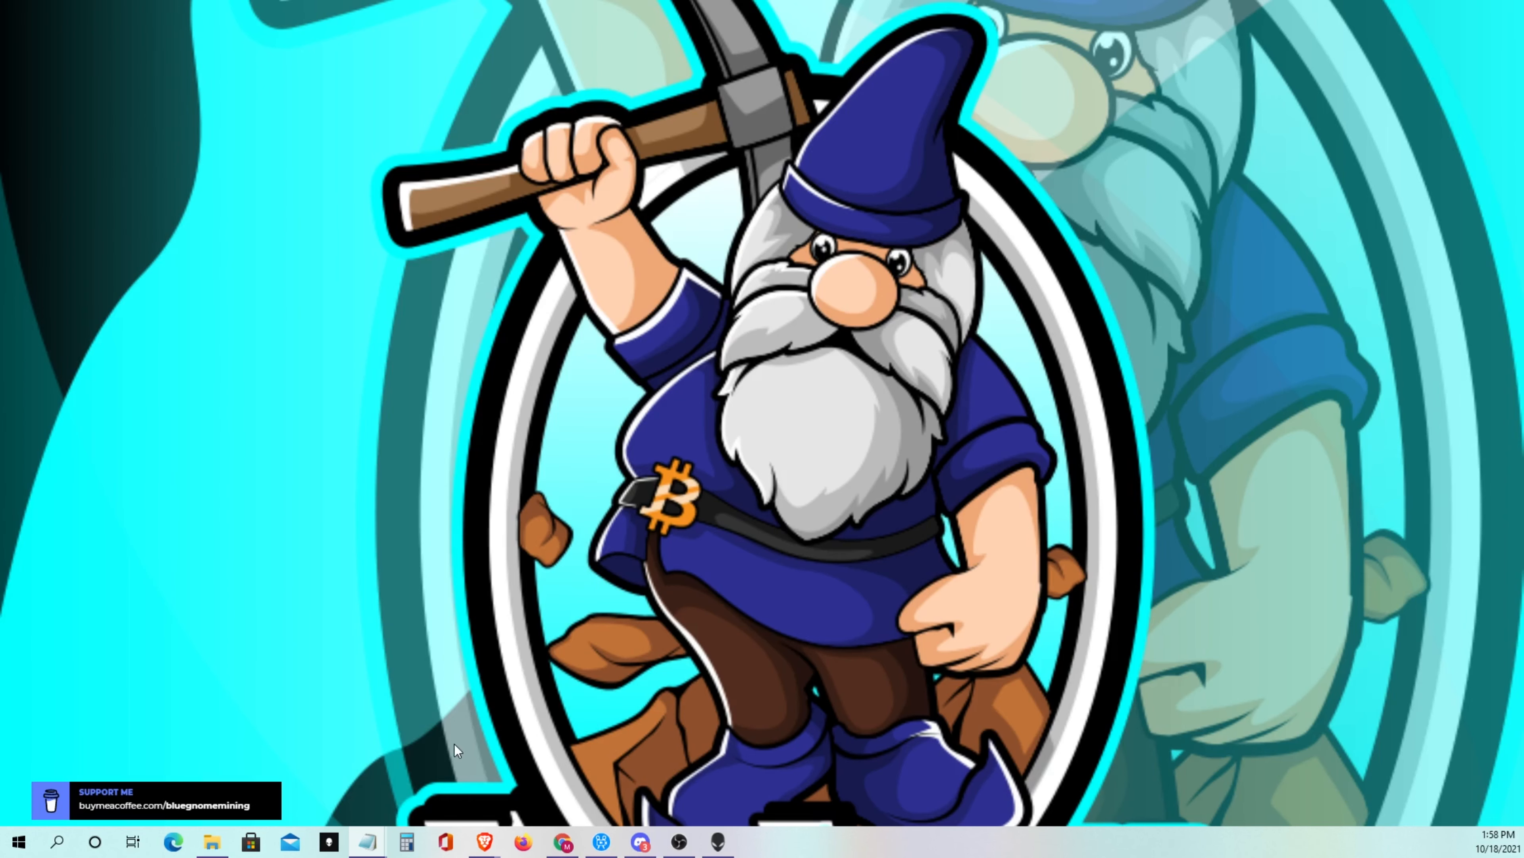
View the drives in This PC, and open Command Prompt as administrator with the File Explorer window minimized
mouse_move(370, 833)
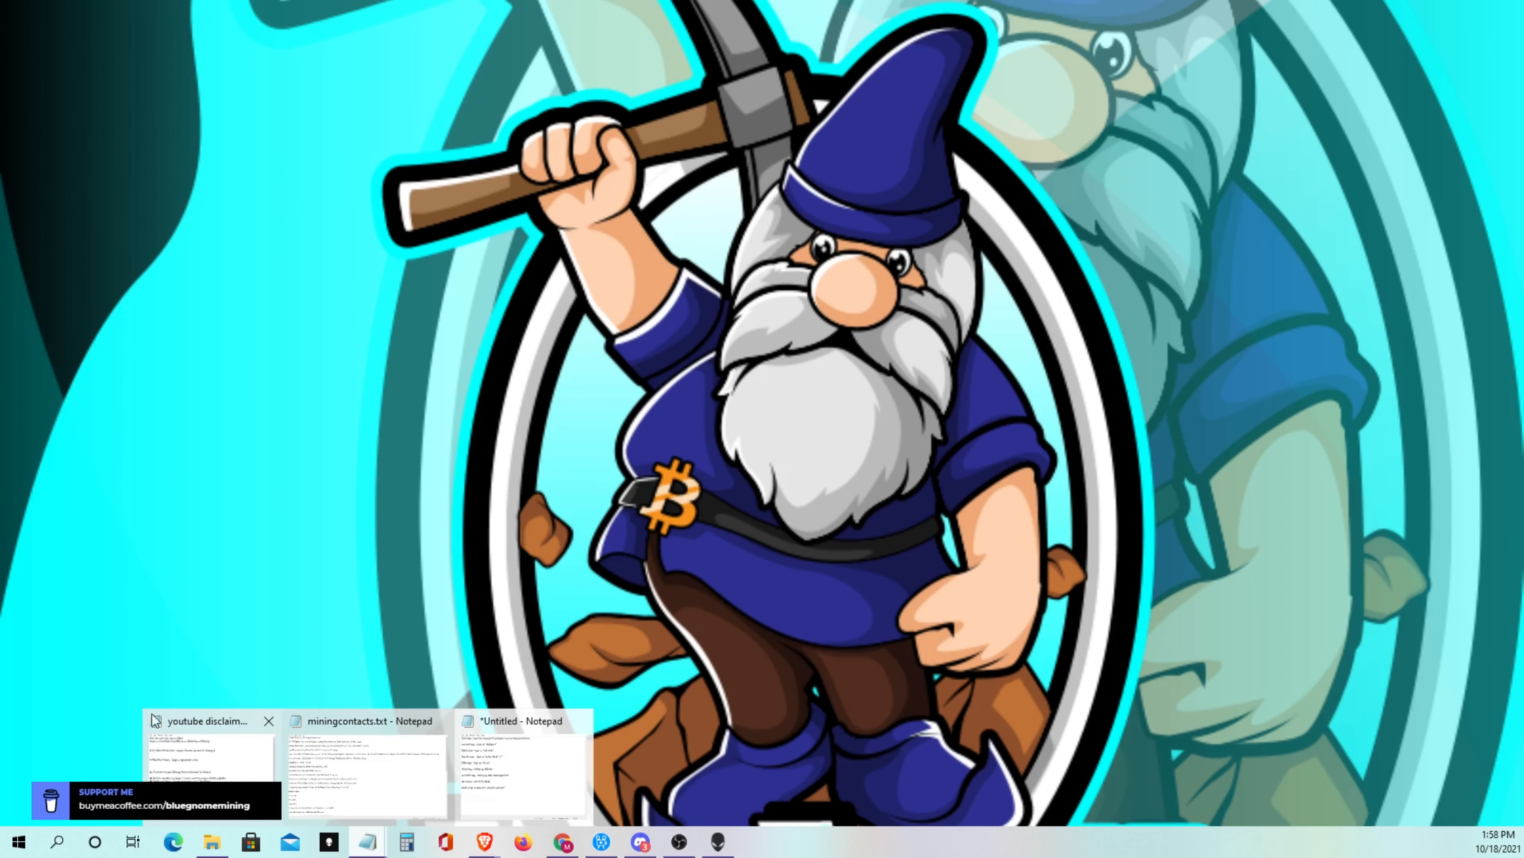
left_click(214, 843)
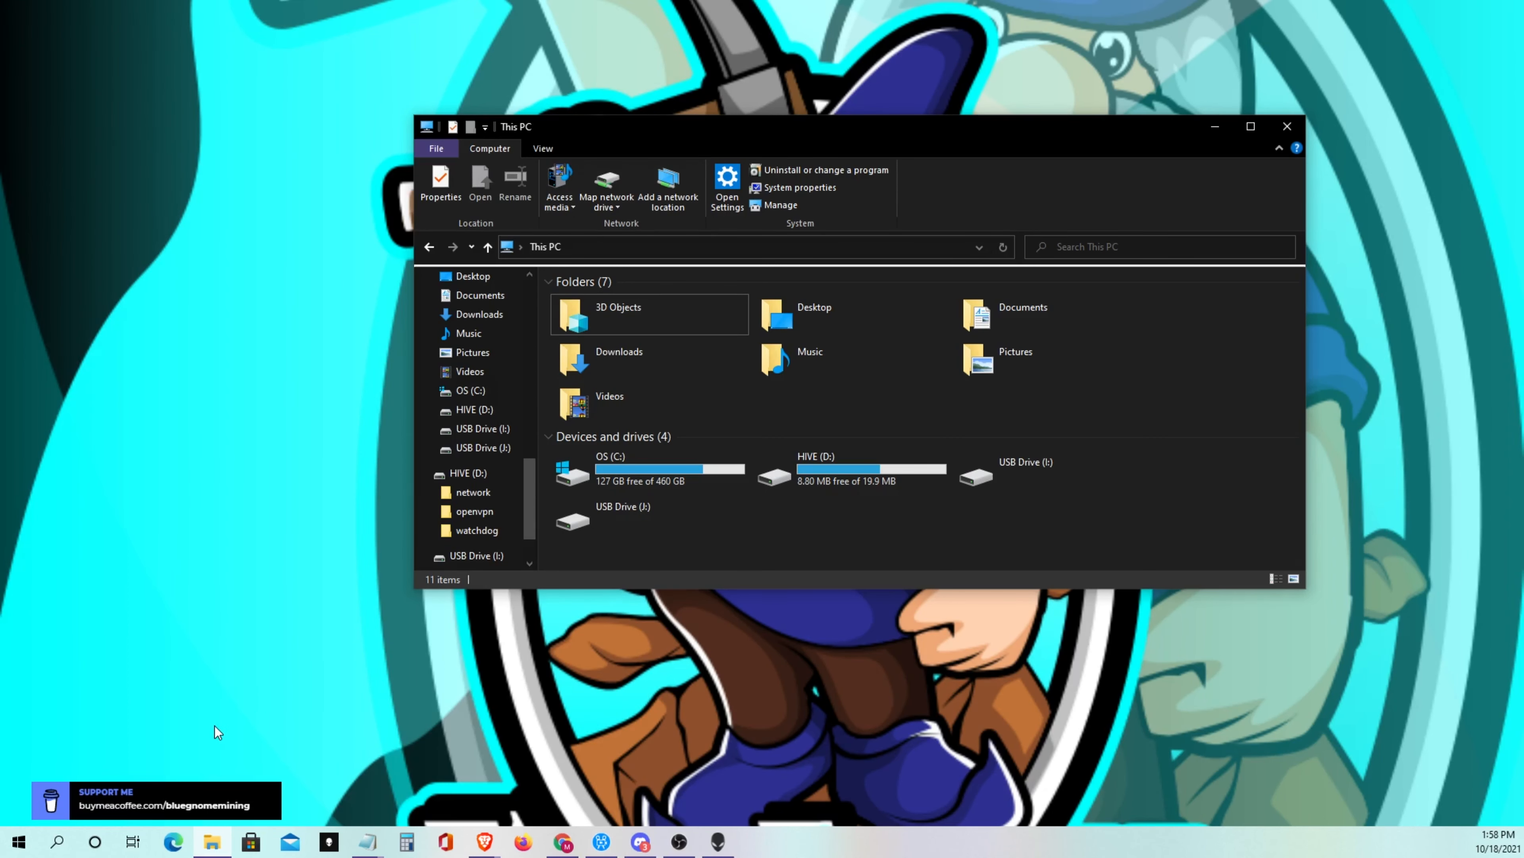
left_click(58, 844)
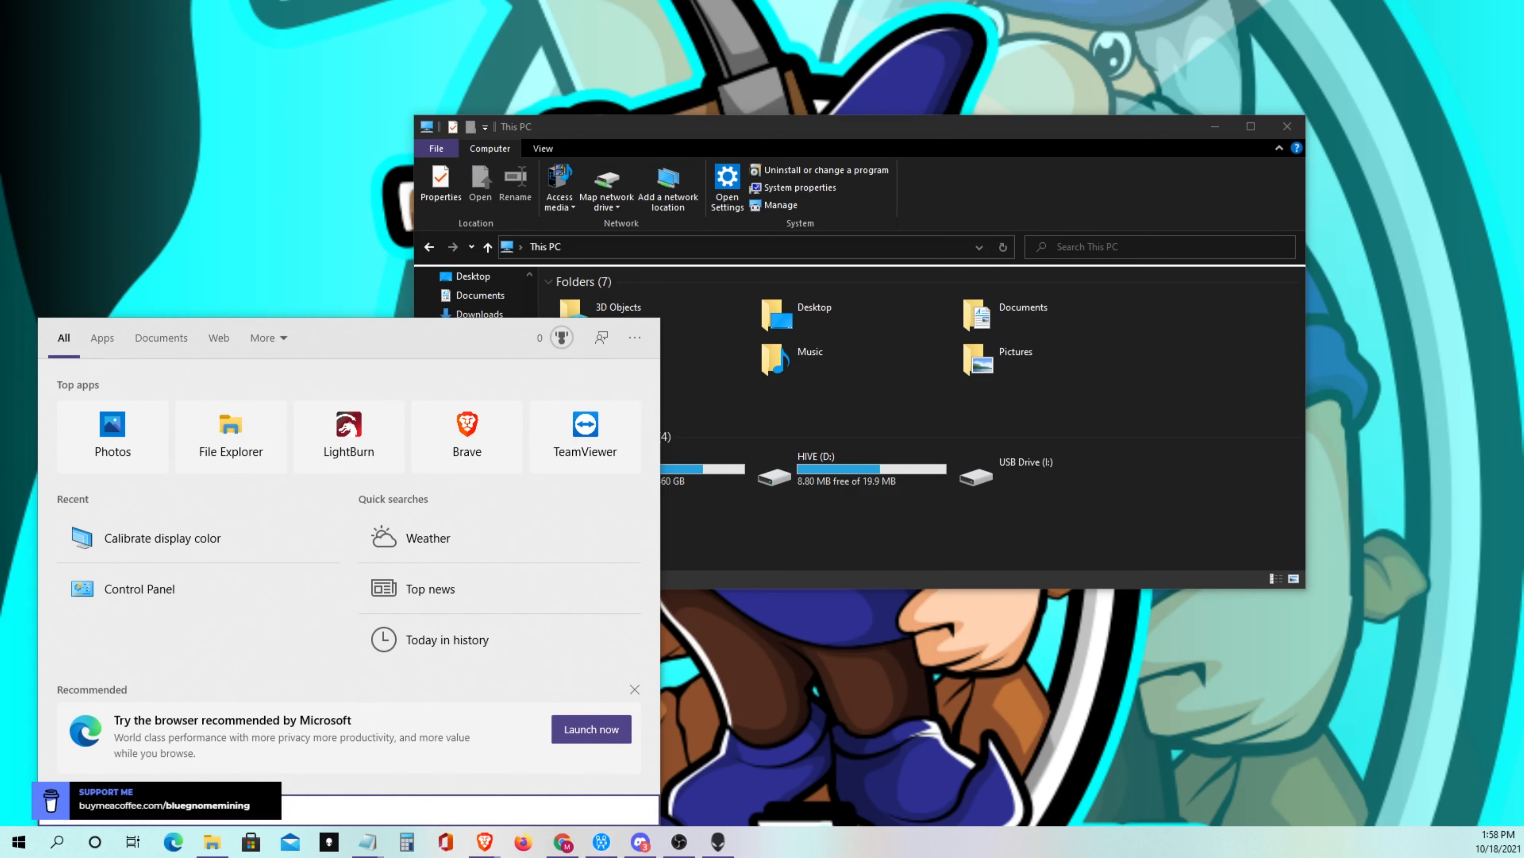
type("cmd")
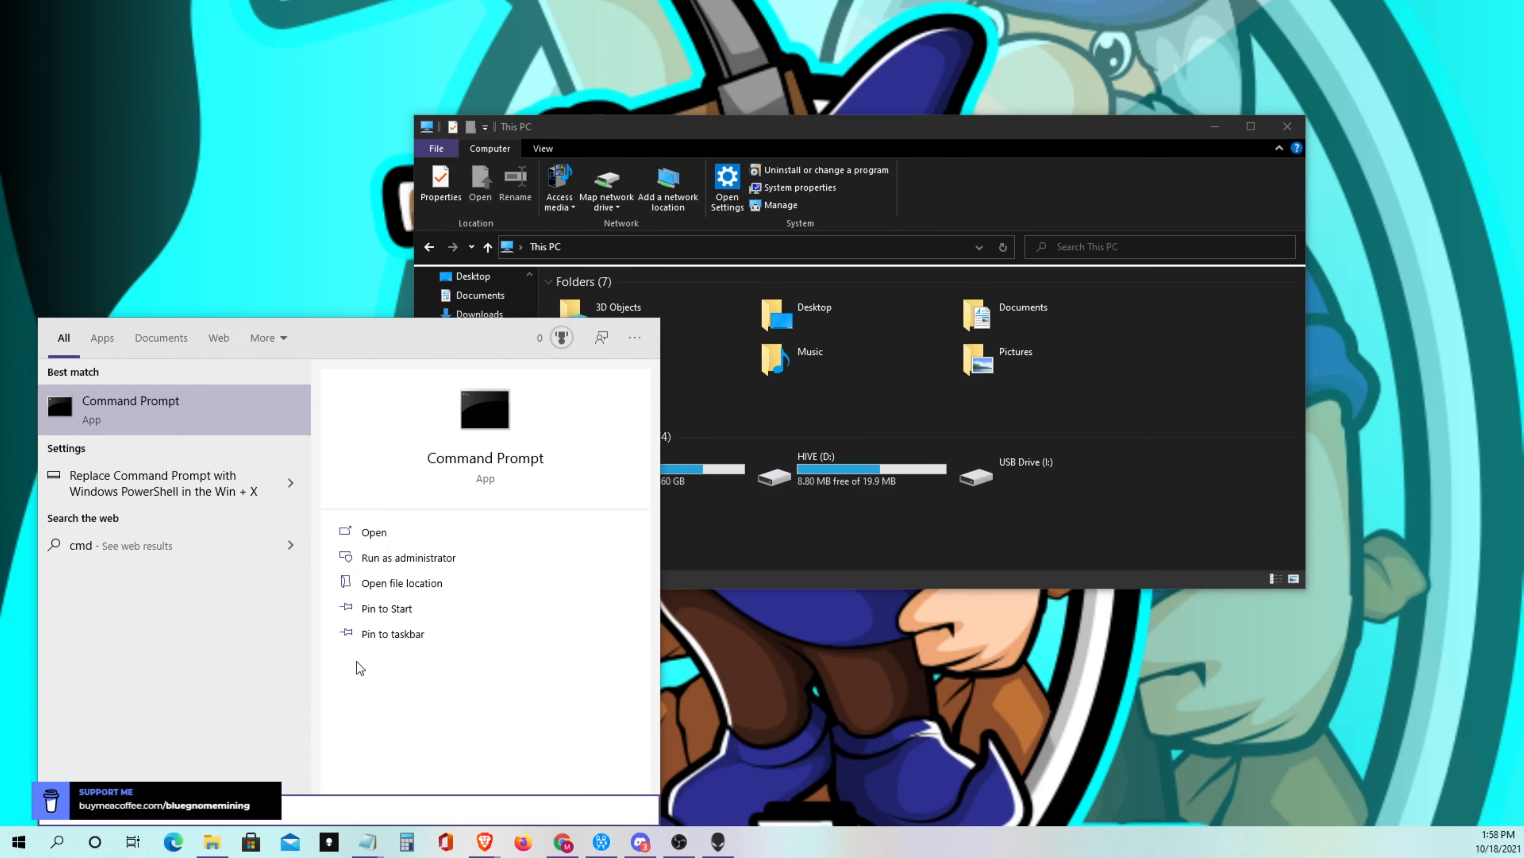
left_click(407, 556)
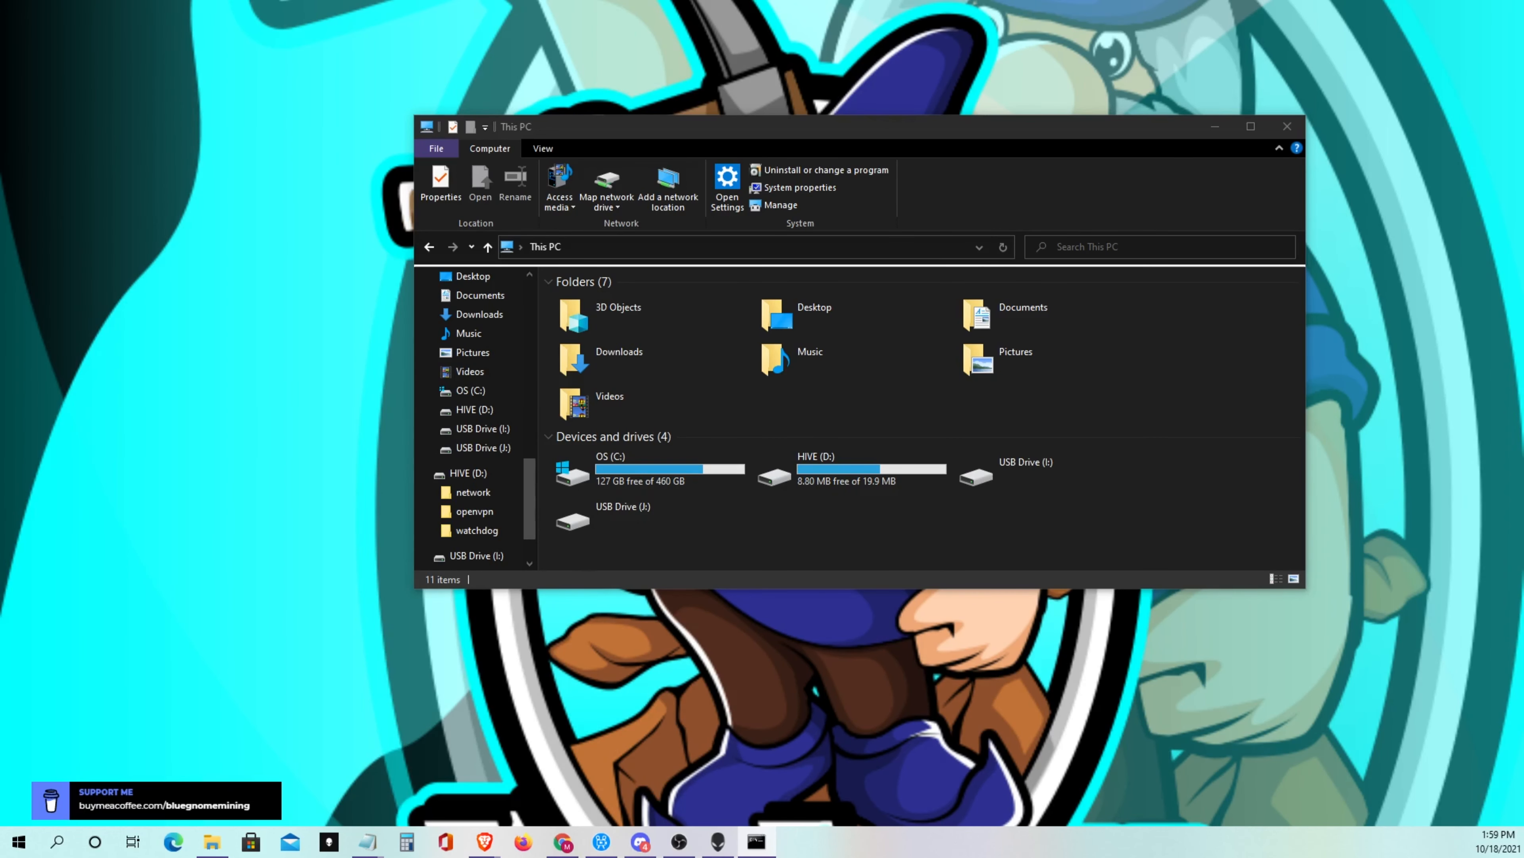
left_click_drag(384, 92, 852, 136)
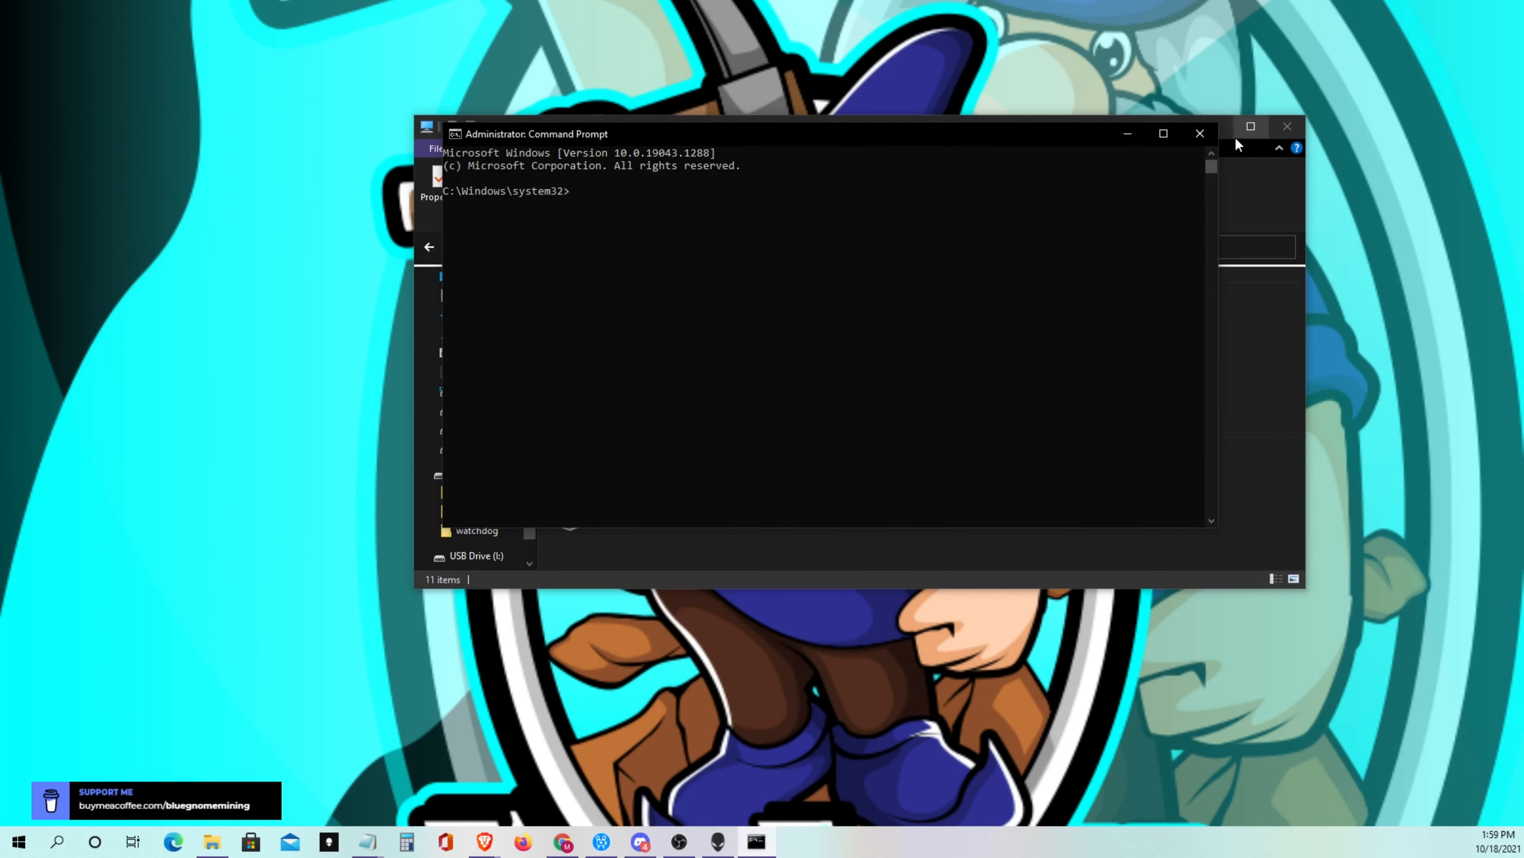
left_click(1248, 182)
left_click(1214, 126)
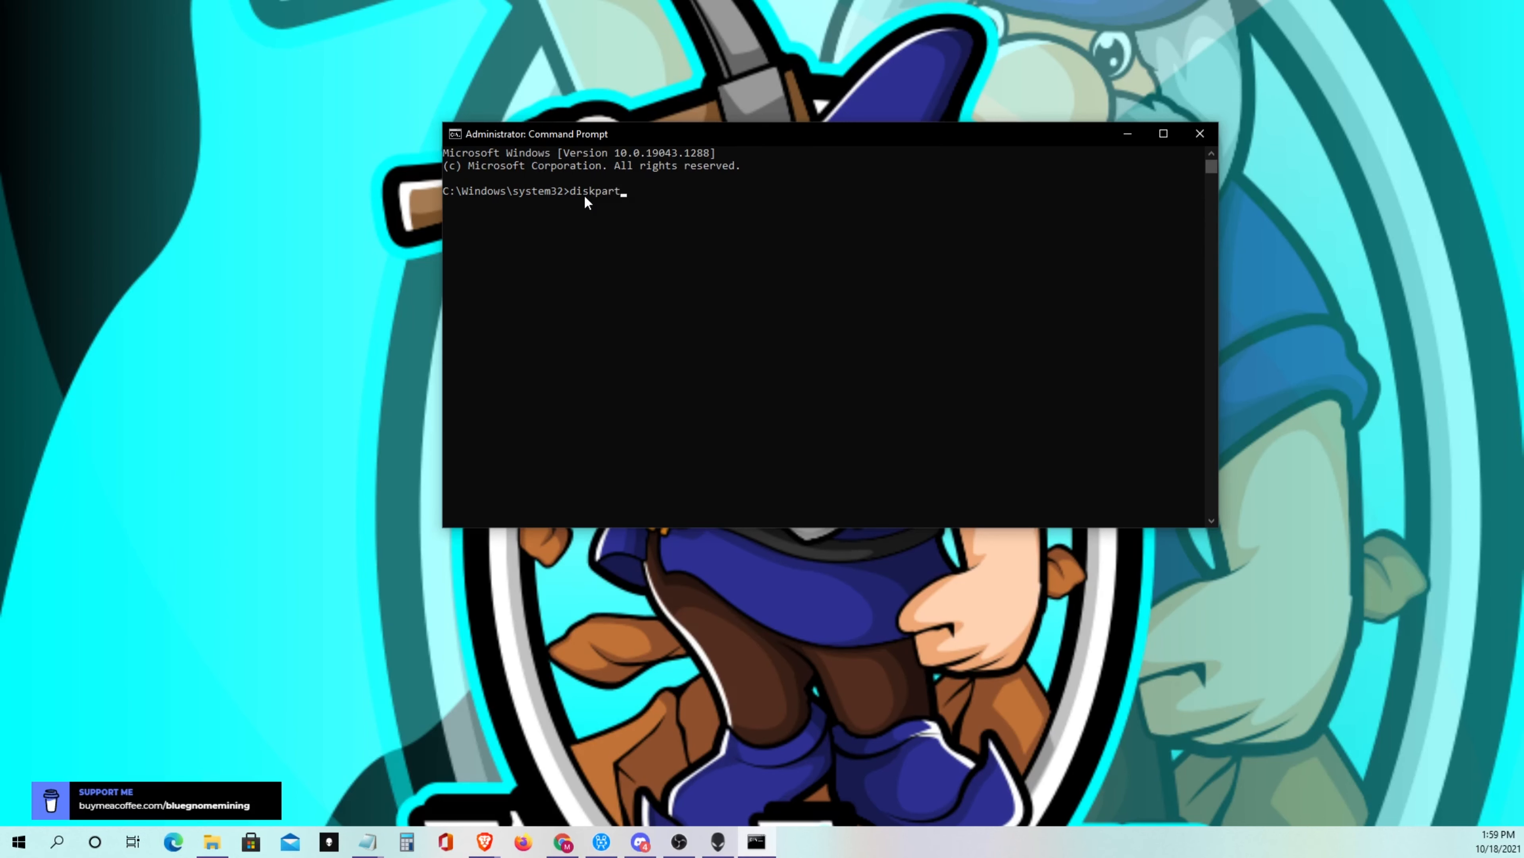
Start diskpart and list the available disks with "list disk"
key("Return")
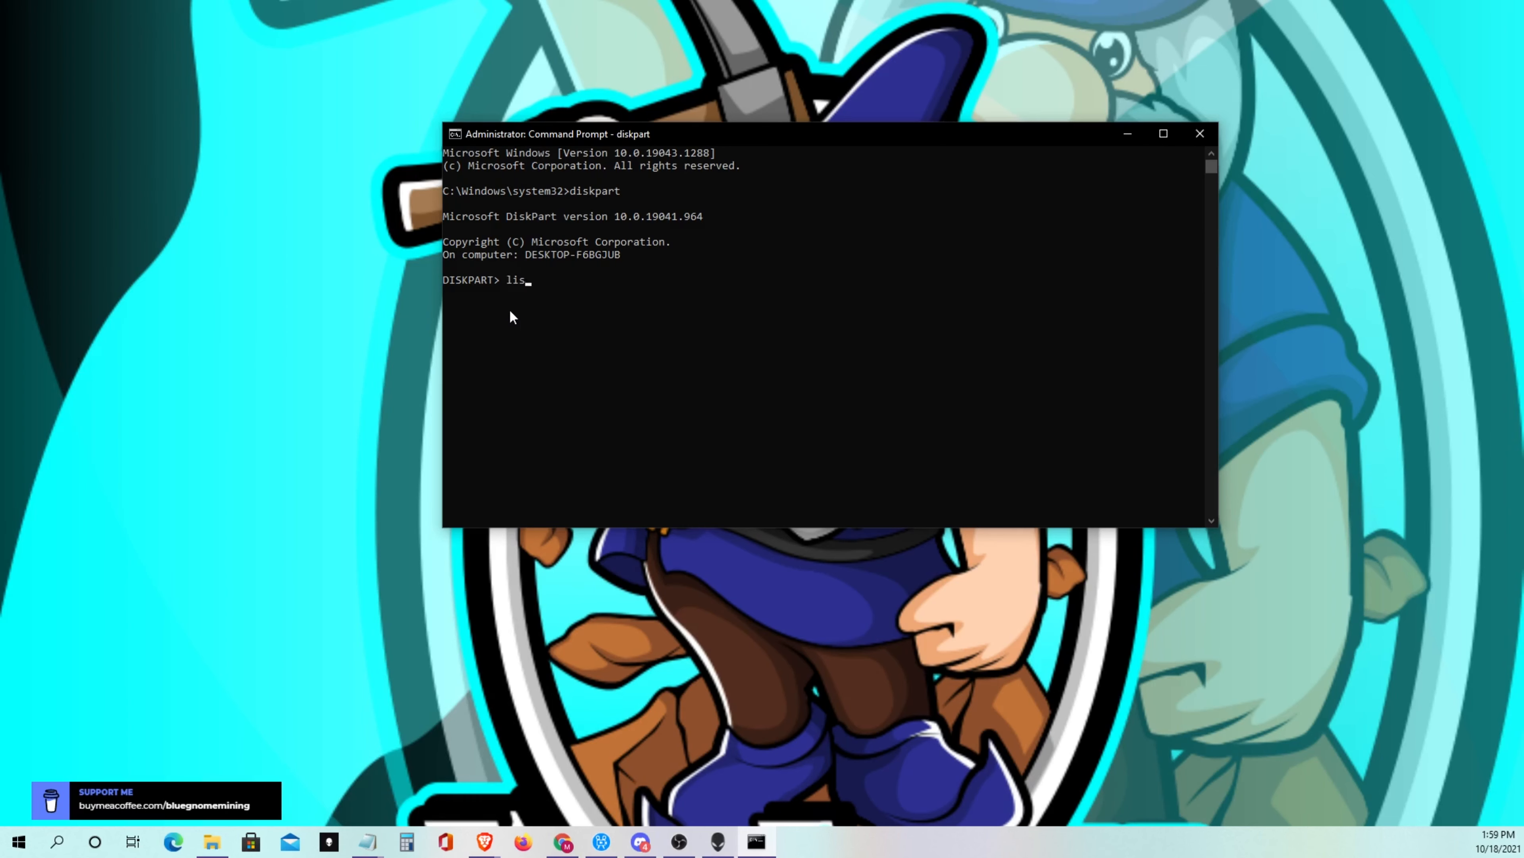
type("sk")
key("Return")
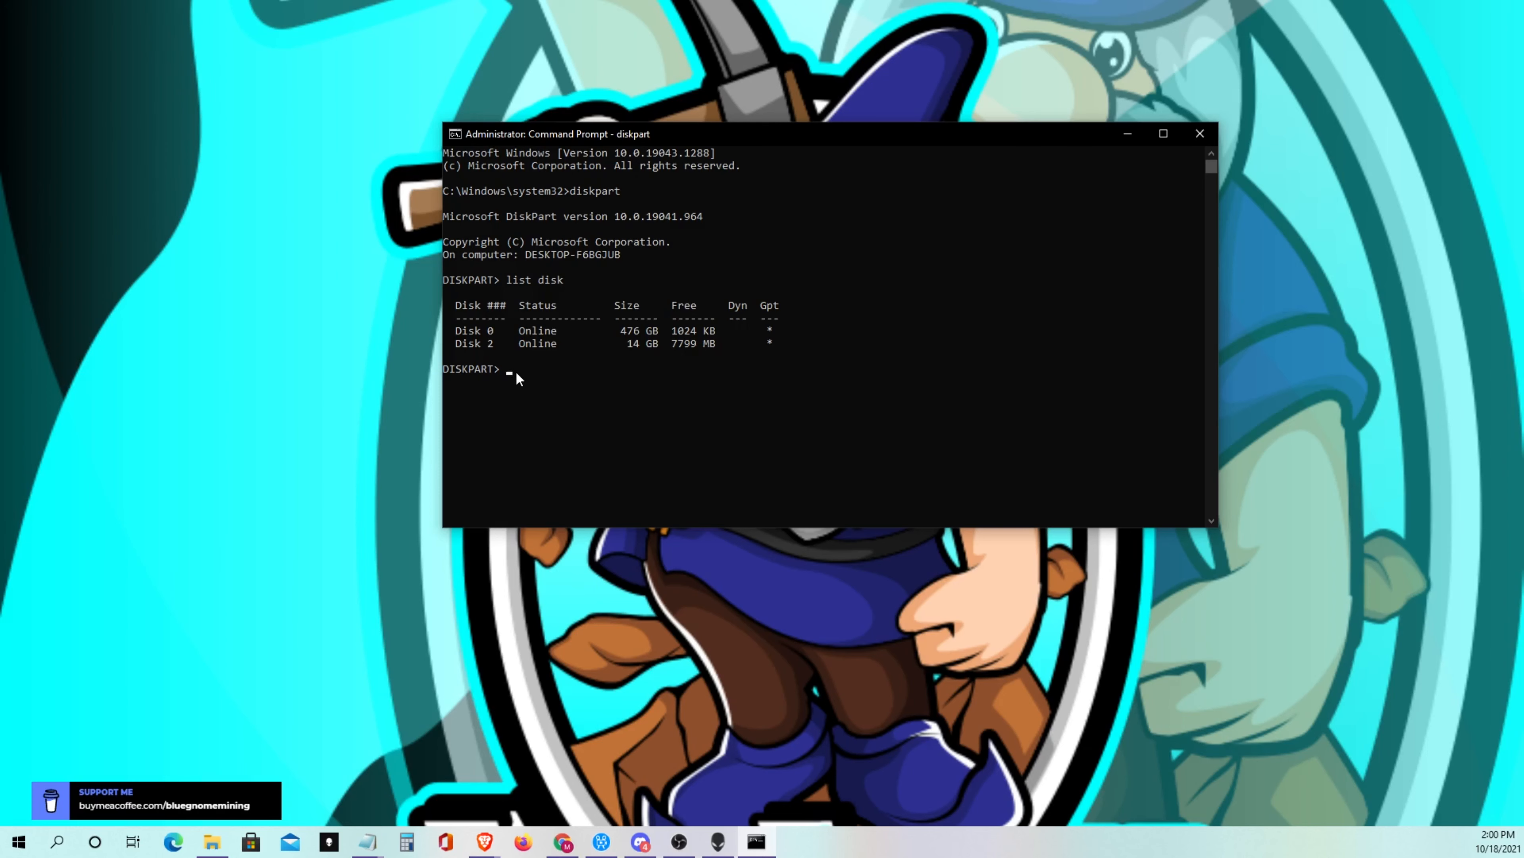
Select disk 2 in DiskPart and wipe it with "clean", closing Command Prompt when done
type("select disk 2")
key("Return")
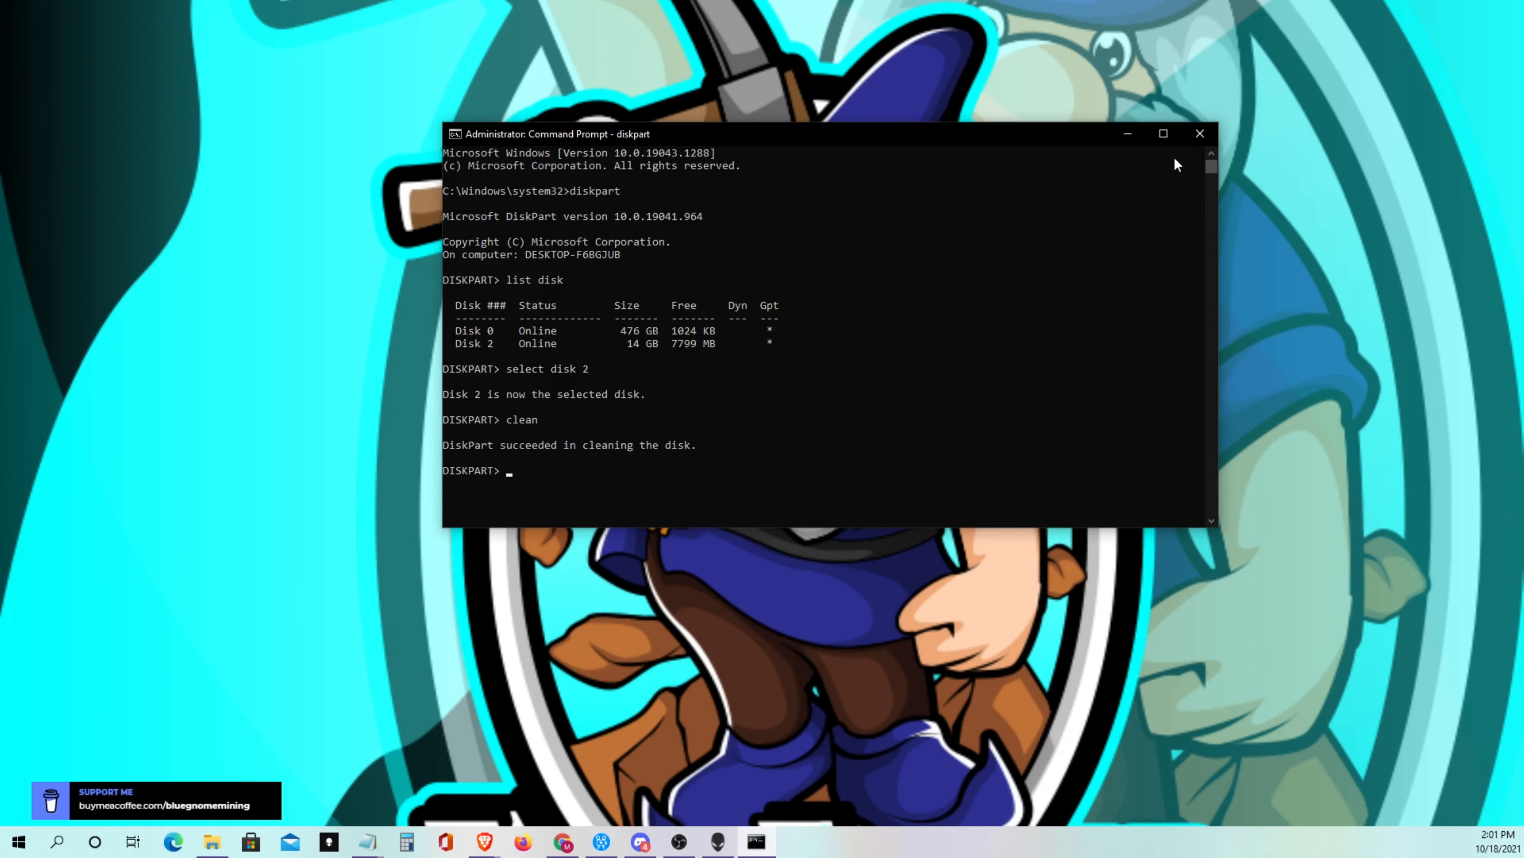
left_click(1198, 135)
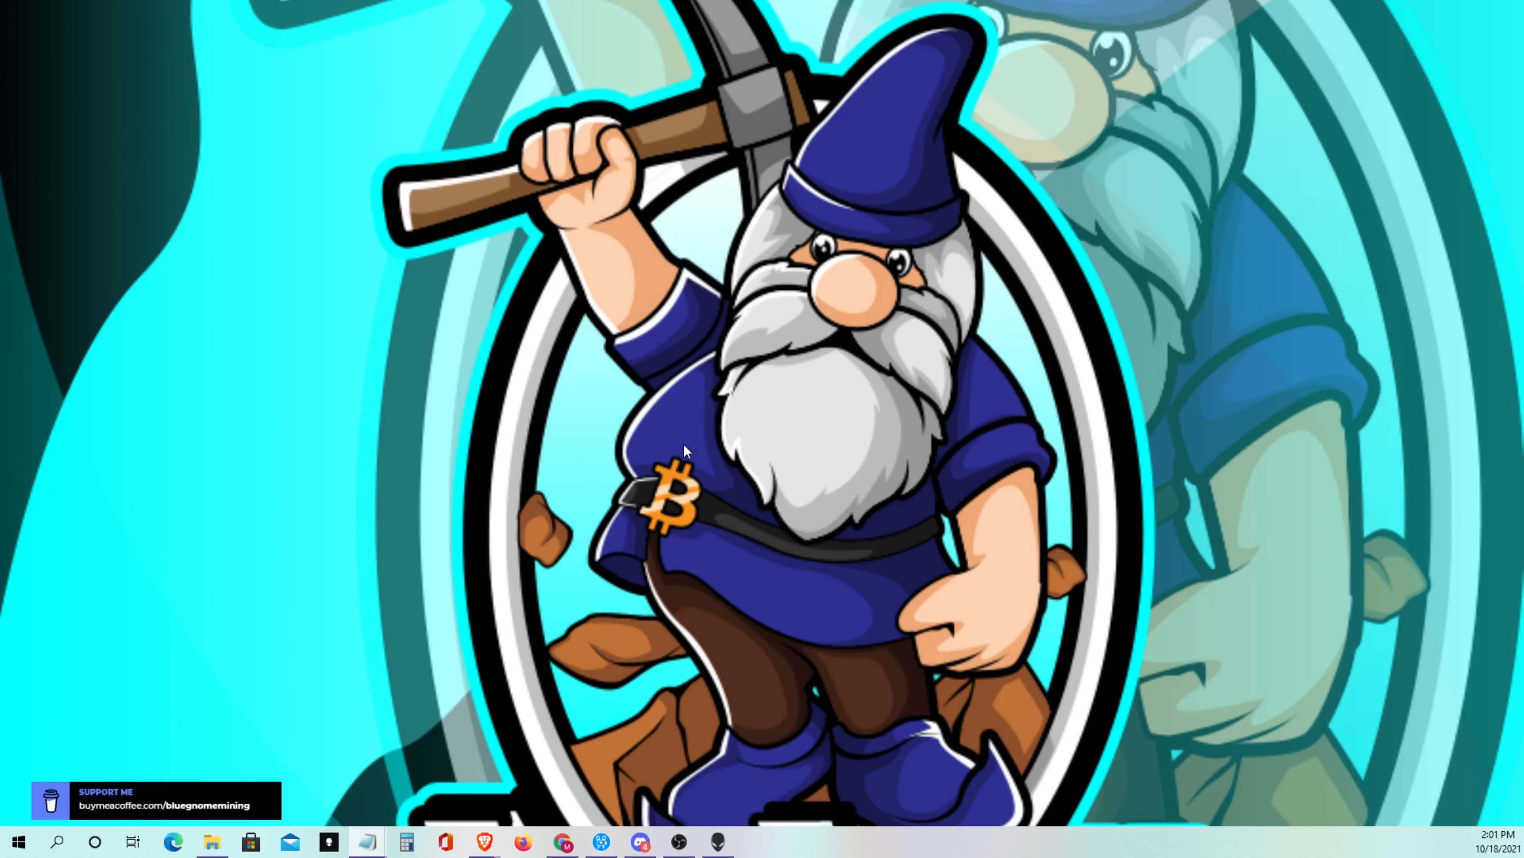
Open Computer Management from This PC in File Explorer and show Disk Management
left_click(212, 841)
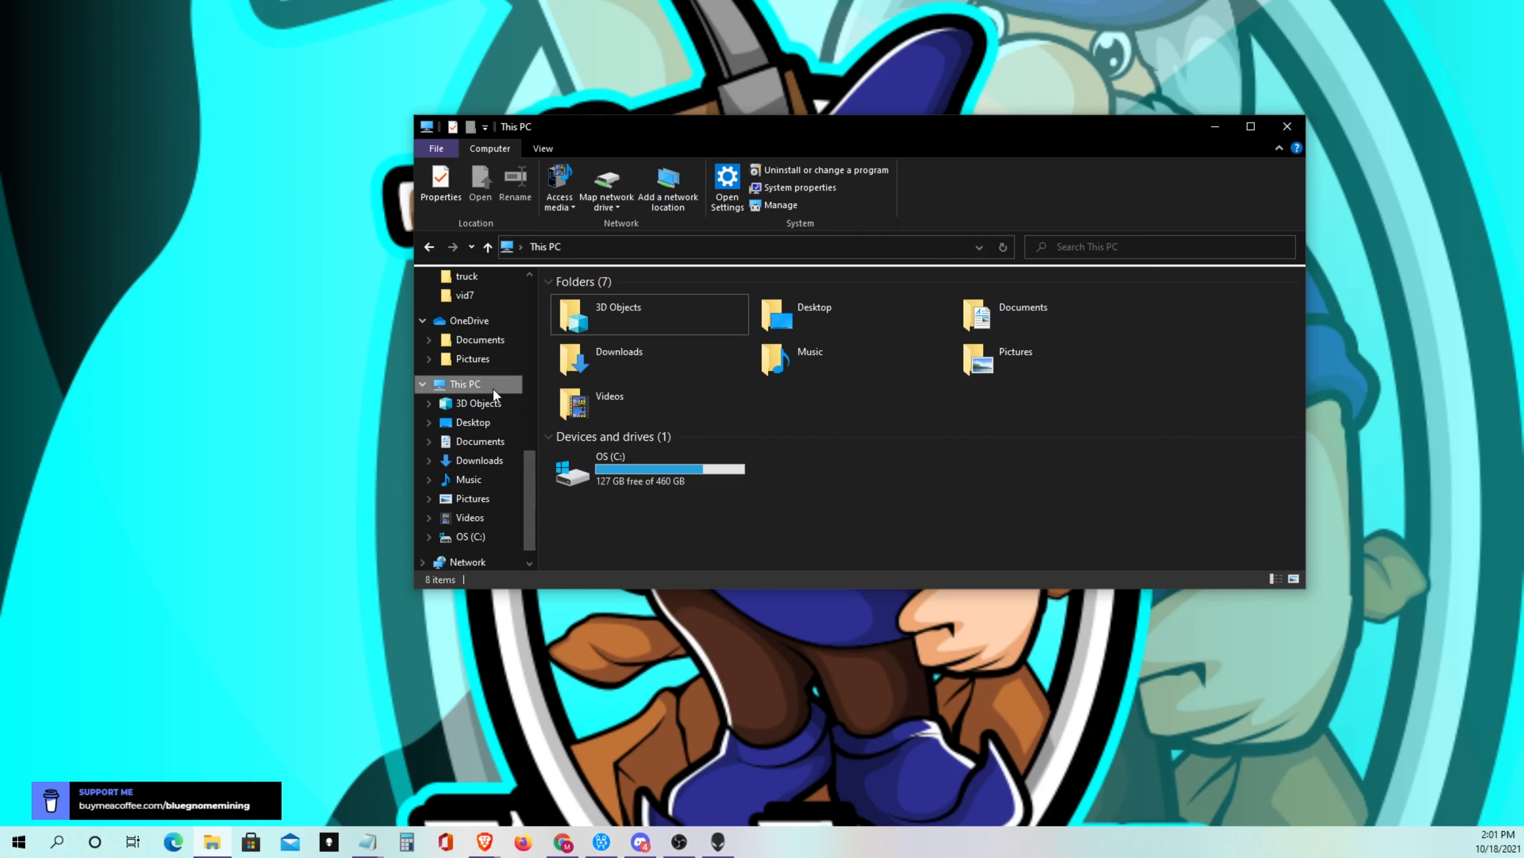
right_click(468, 390)
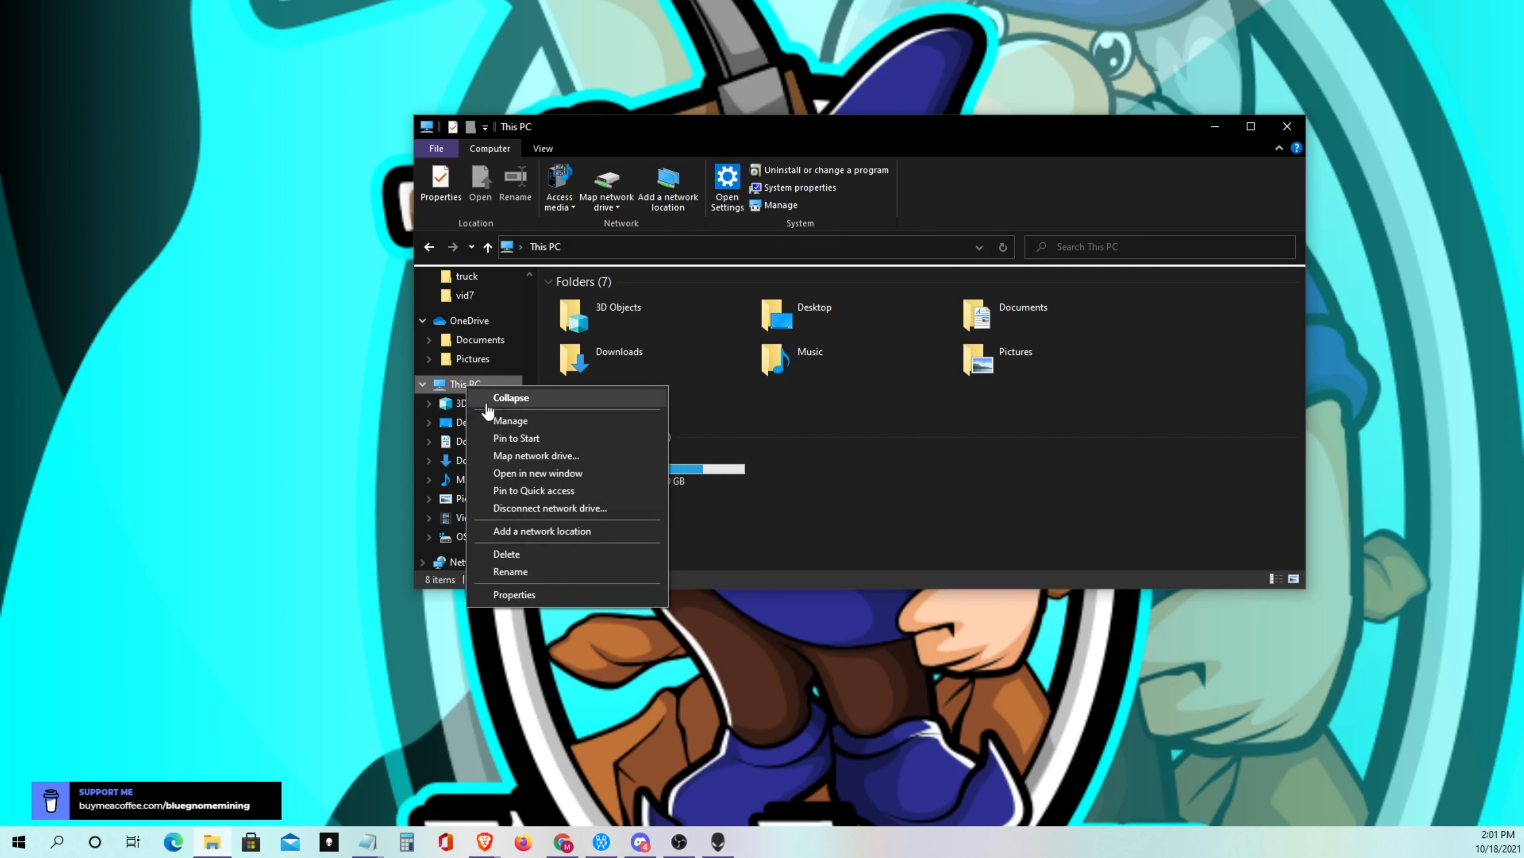
left_click(500, 423)
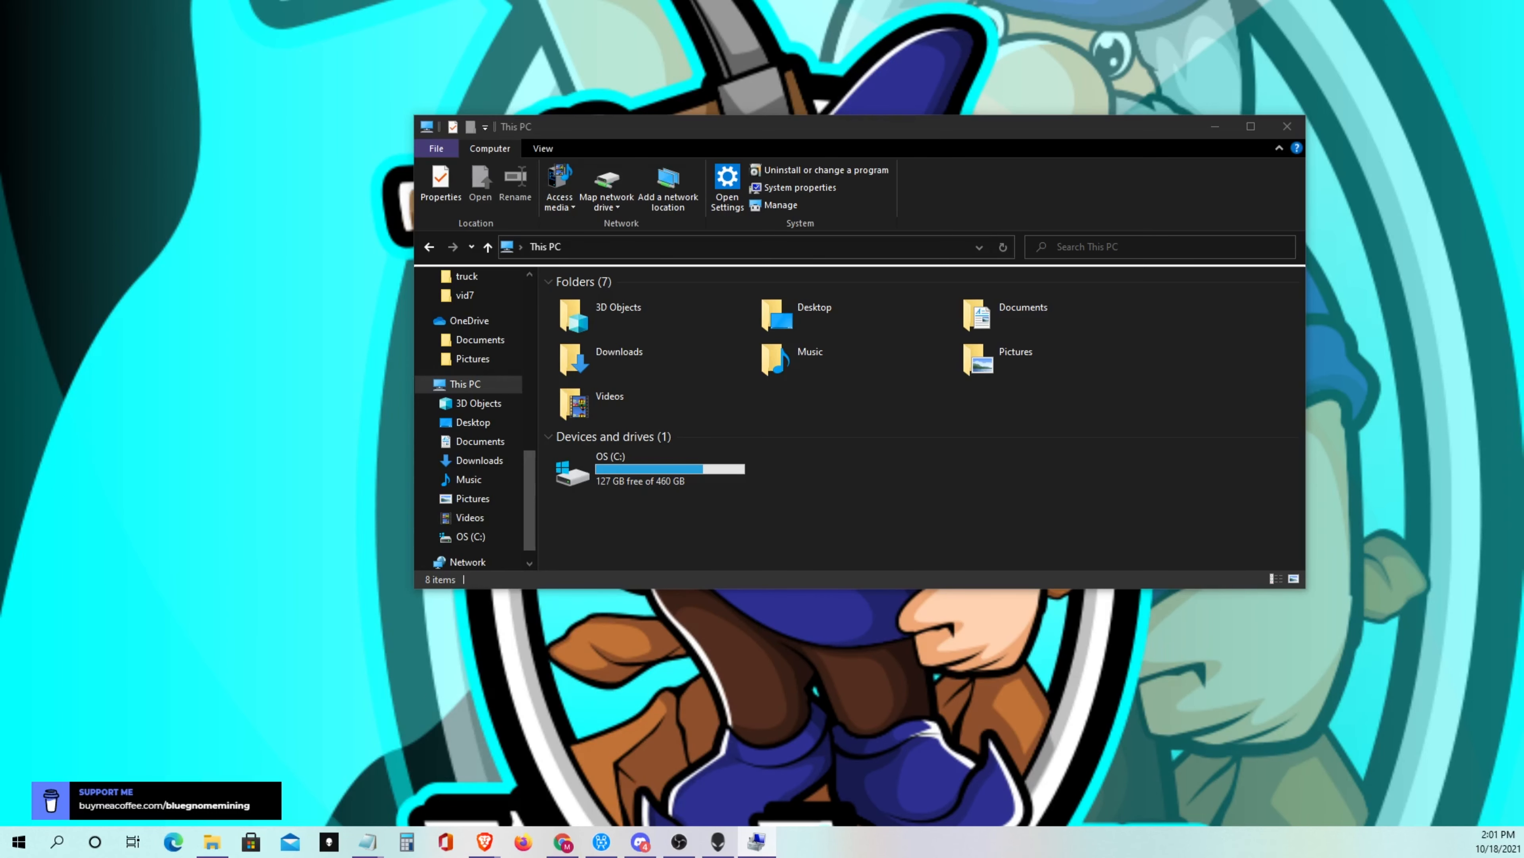
left_click_drag(0, 122, 907, 122)
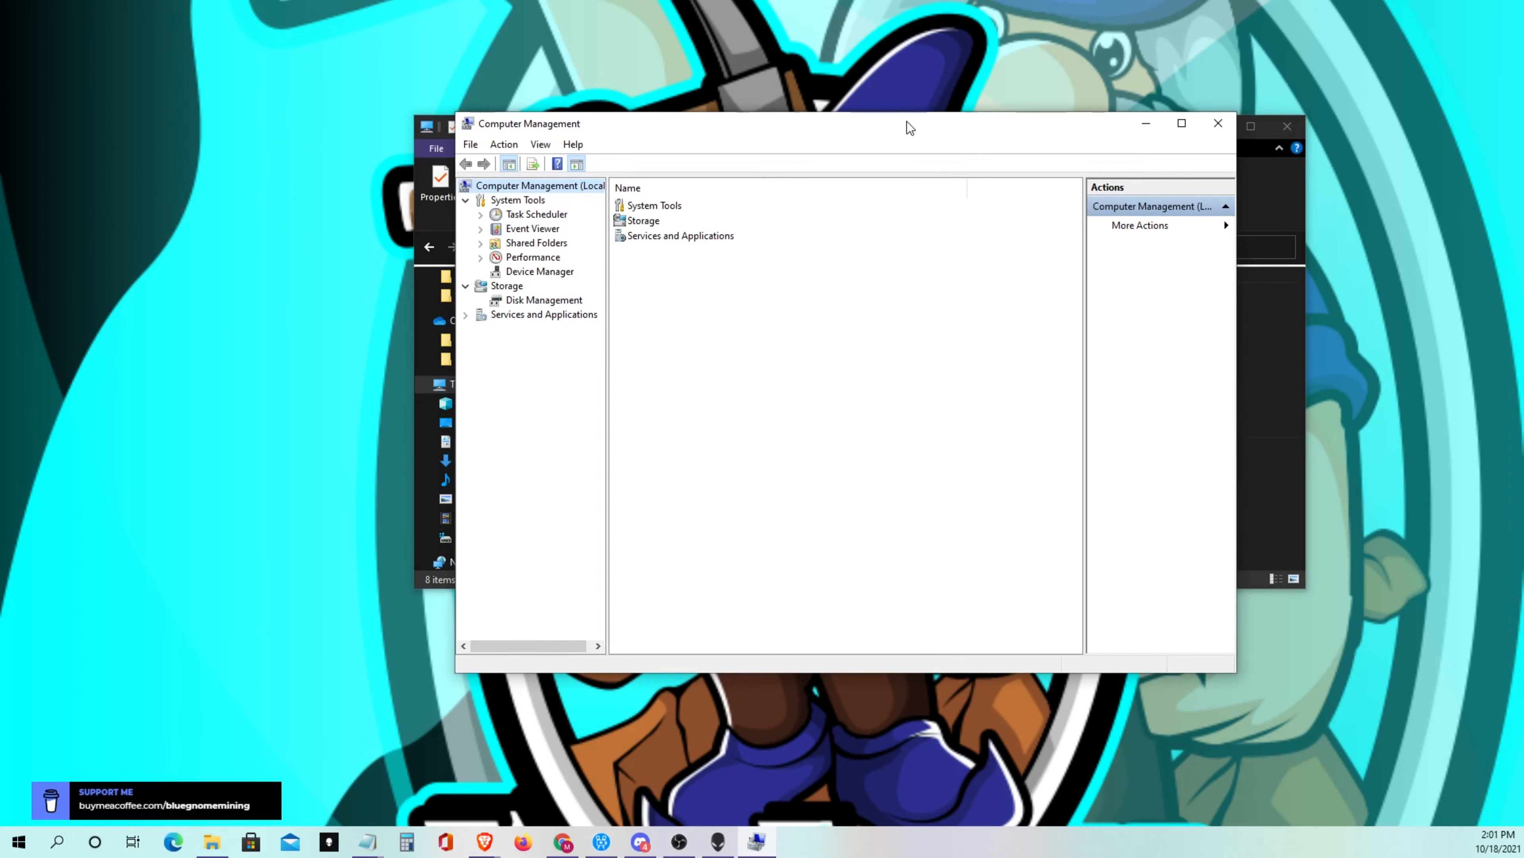
left_click(544, 301)
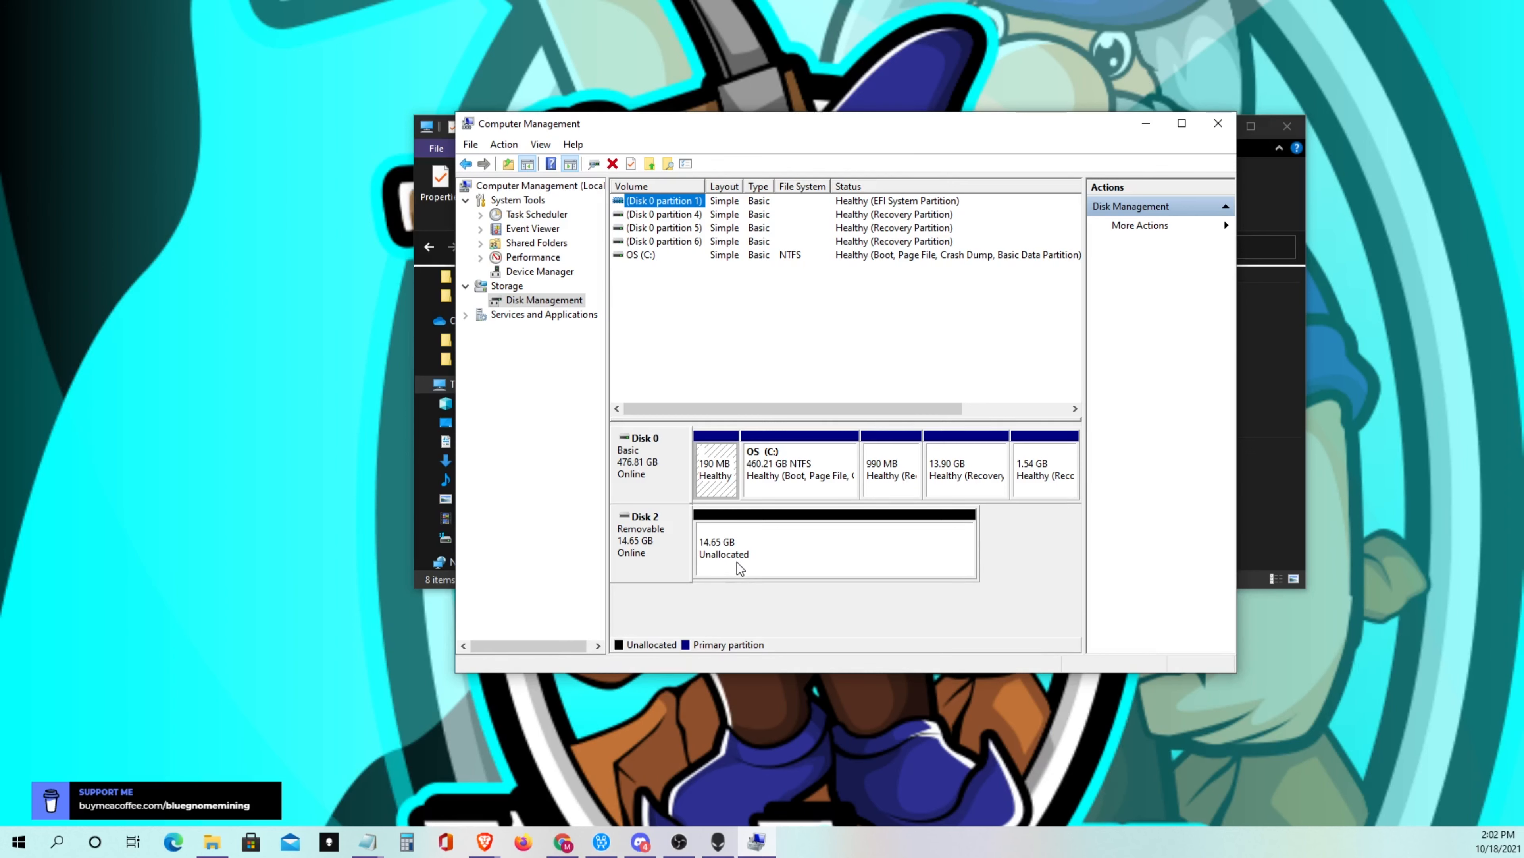
Start a new simple volume on Disk 2's unallocated space, keeping the default size and drive letter D
left_click(773, 548)
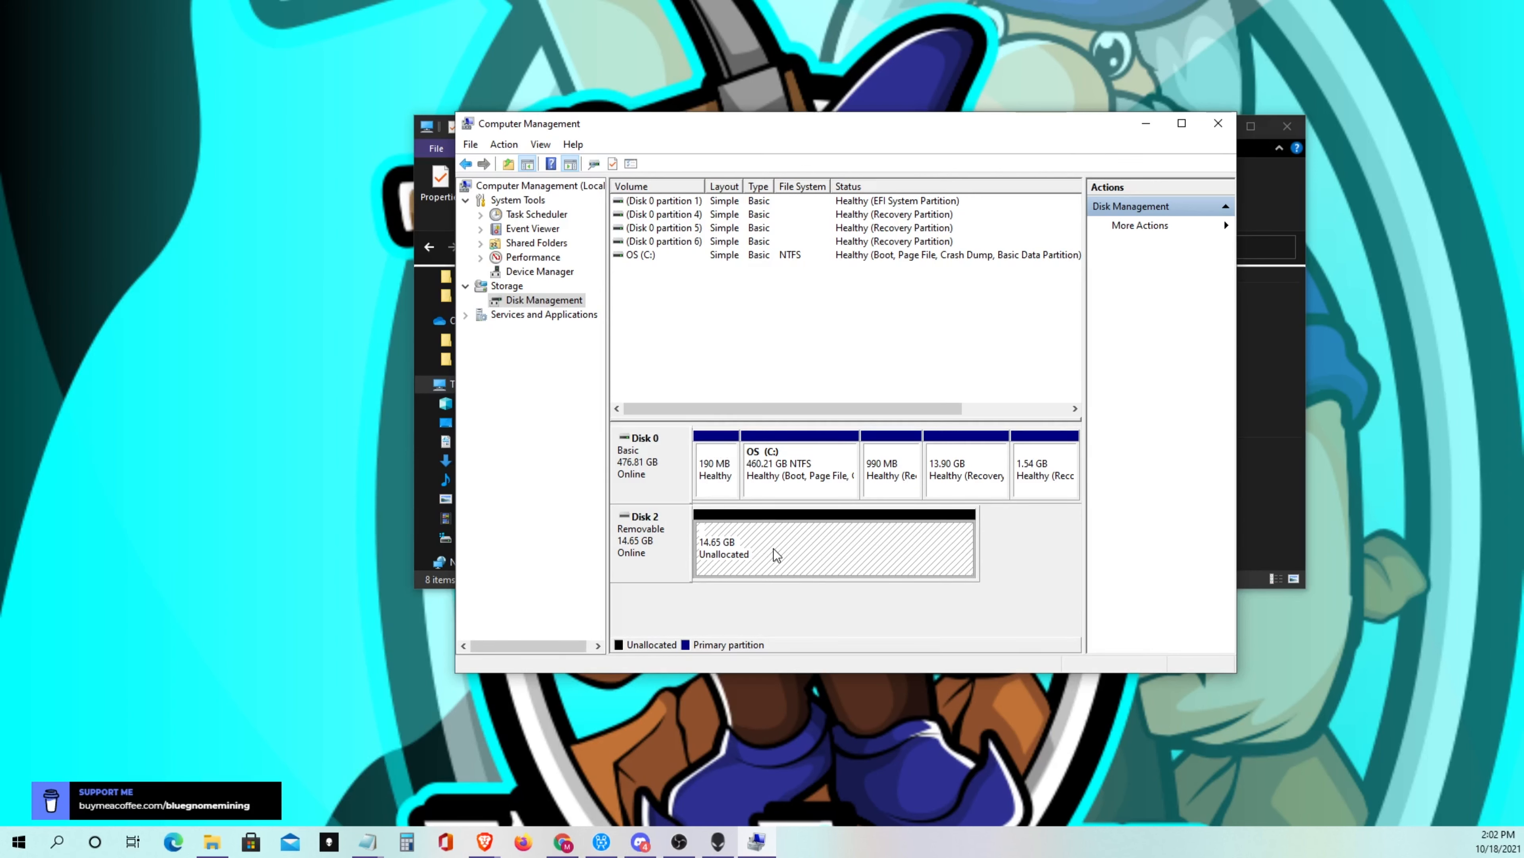
right_click(774, 549)
left_click(830, 559)
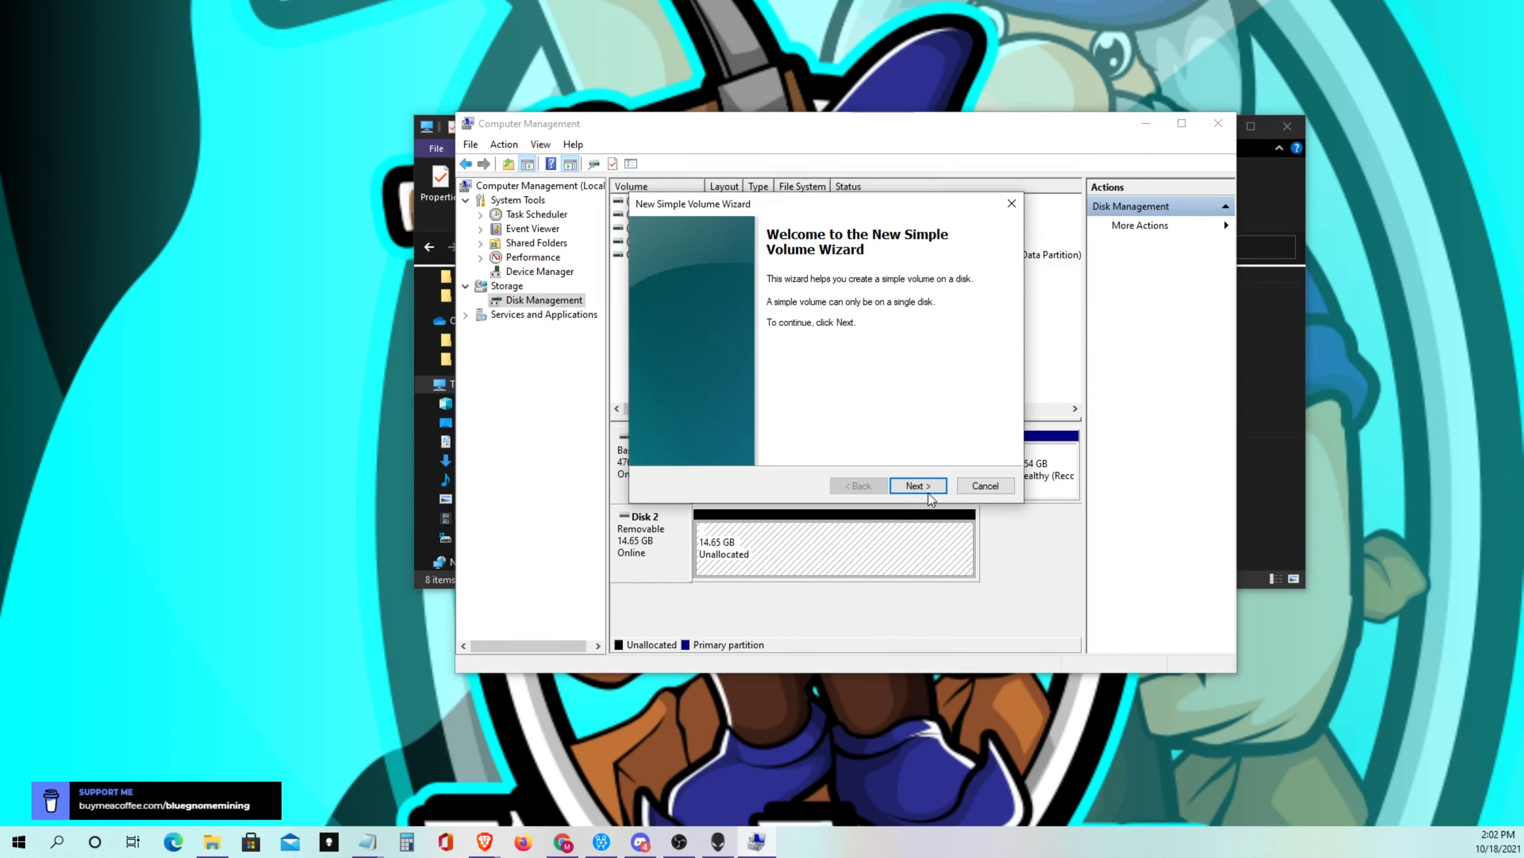
left_click(916, 485)
left_click(921, 488)
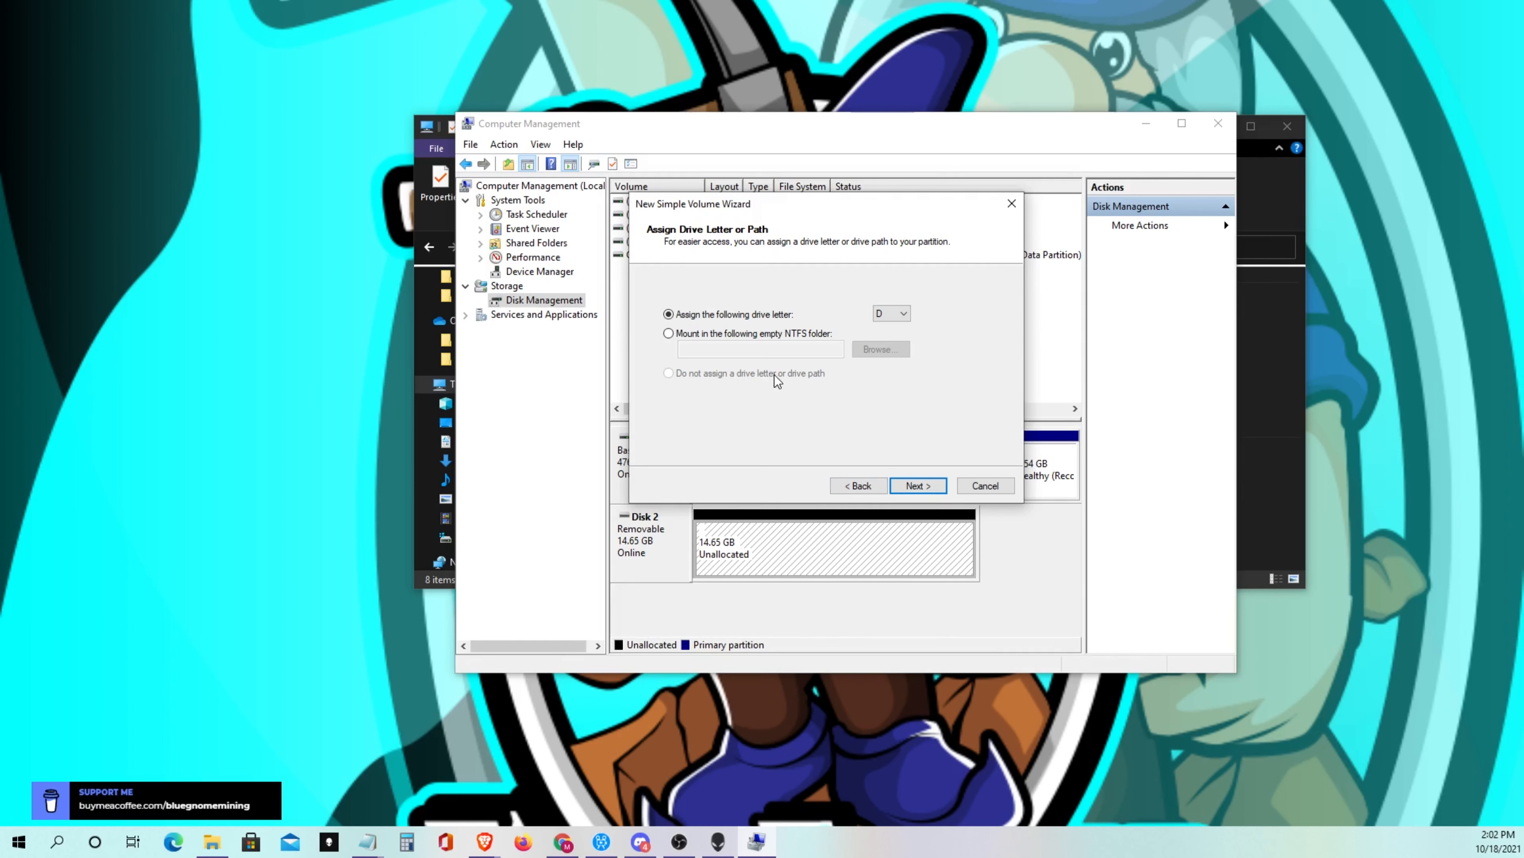
left_click(907, 486)
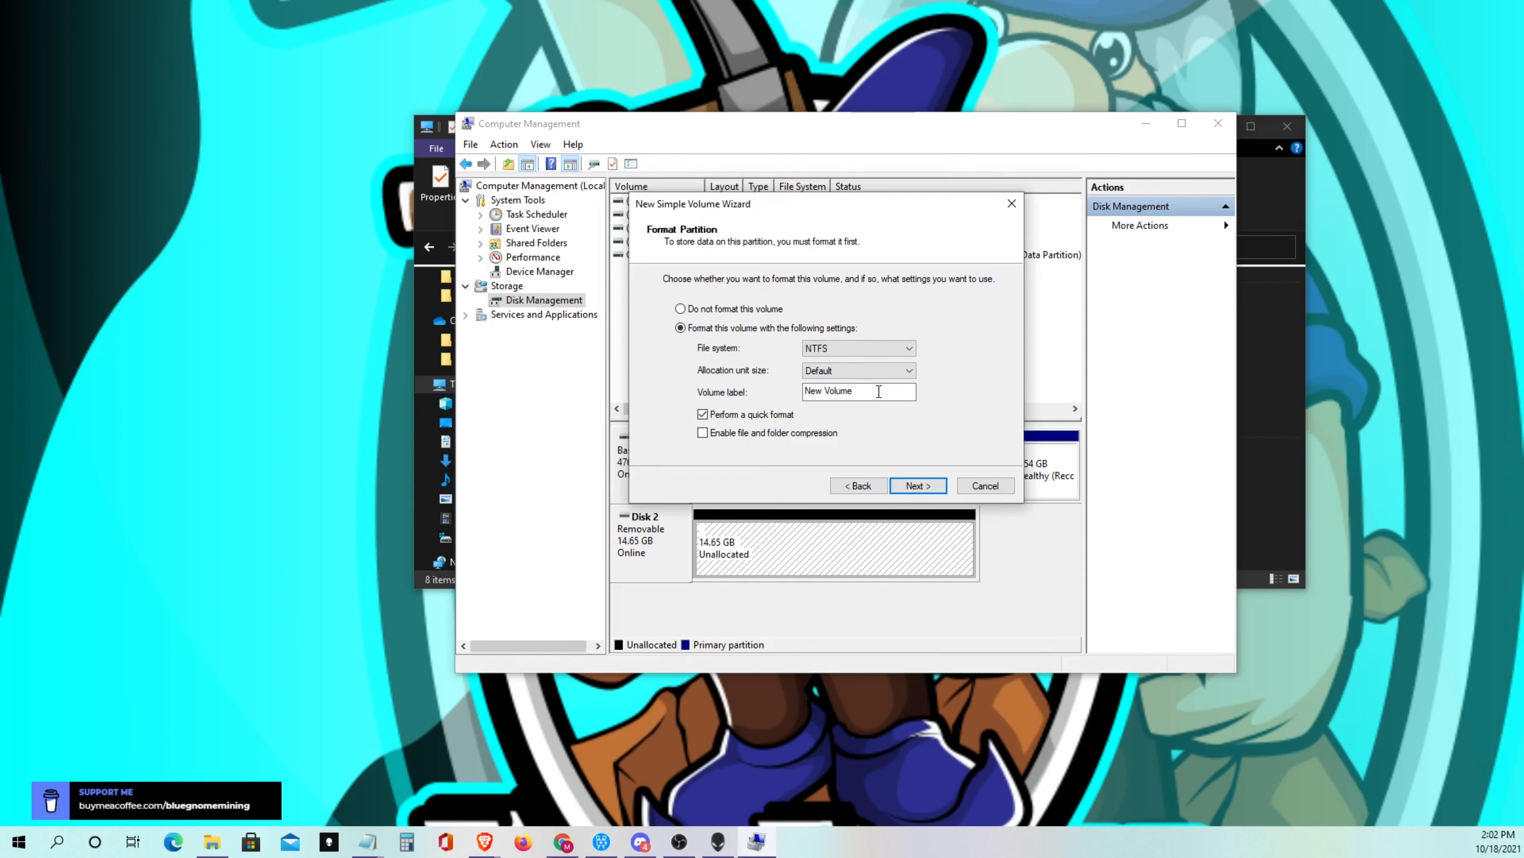
Clear the new volume's label and keep NTFS as its file system
left_click(865, 392)
key("BackSpace")
key("BackSpace")
key("BackSpace")
key("BackSpace")
key("BackSpace")
key("BackSpace")
key("BackSpace")
key("BackSpace")
key("BackSpace")
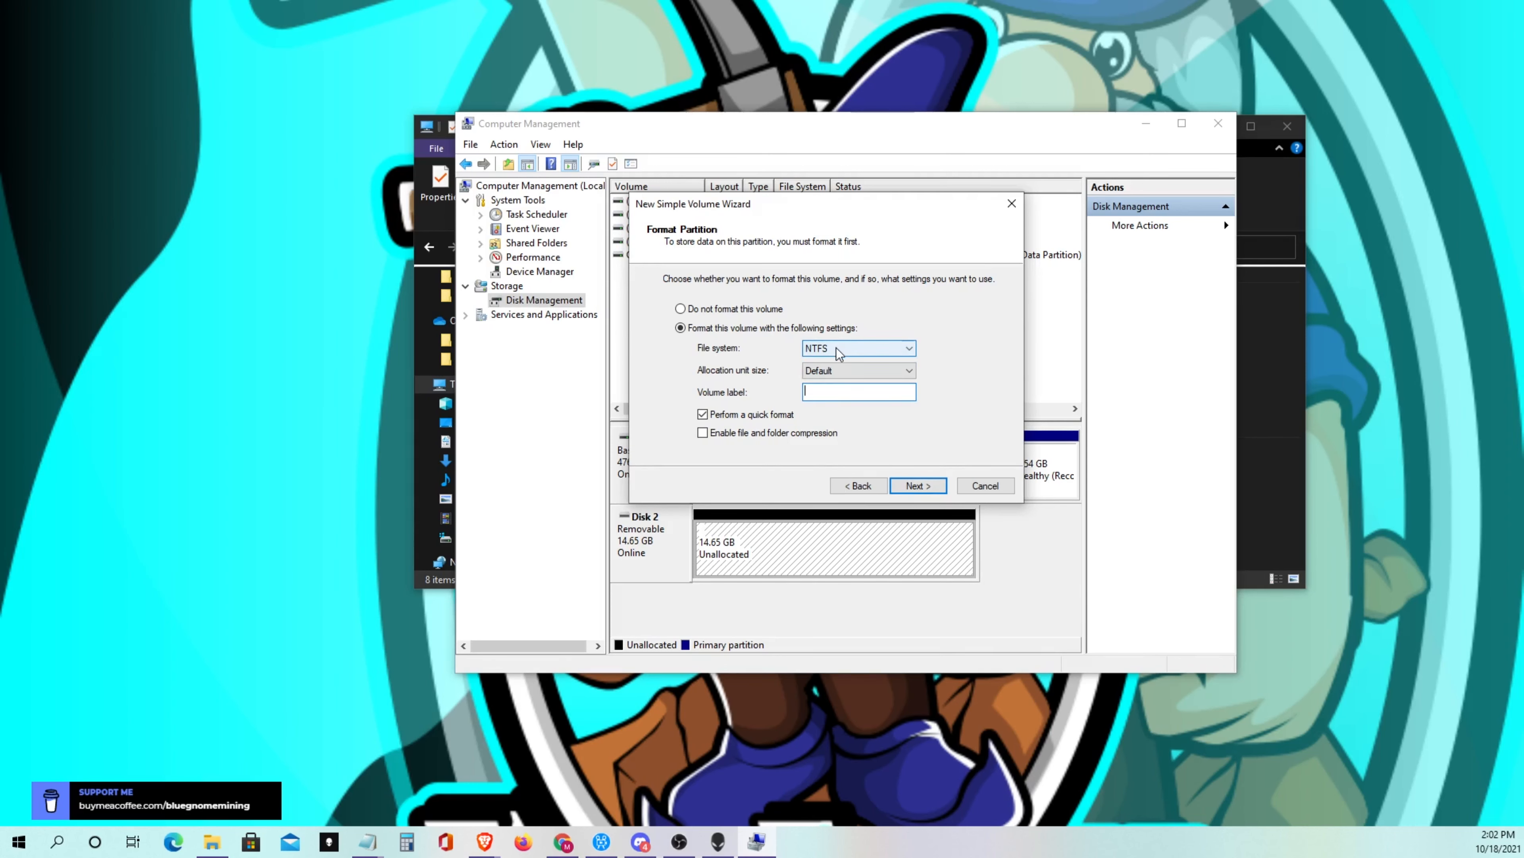
left_click(910, 353)
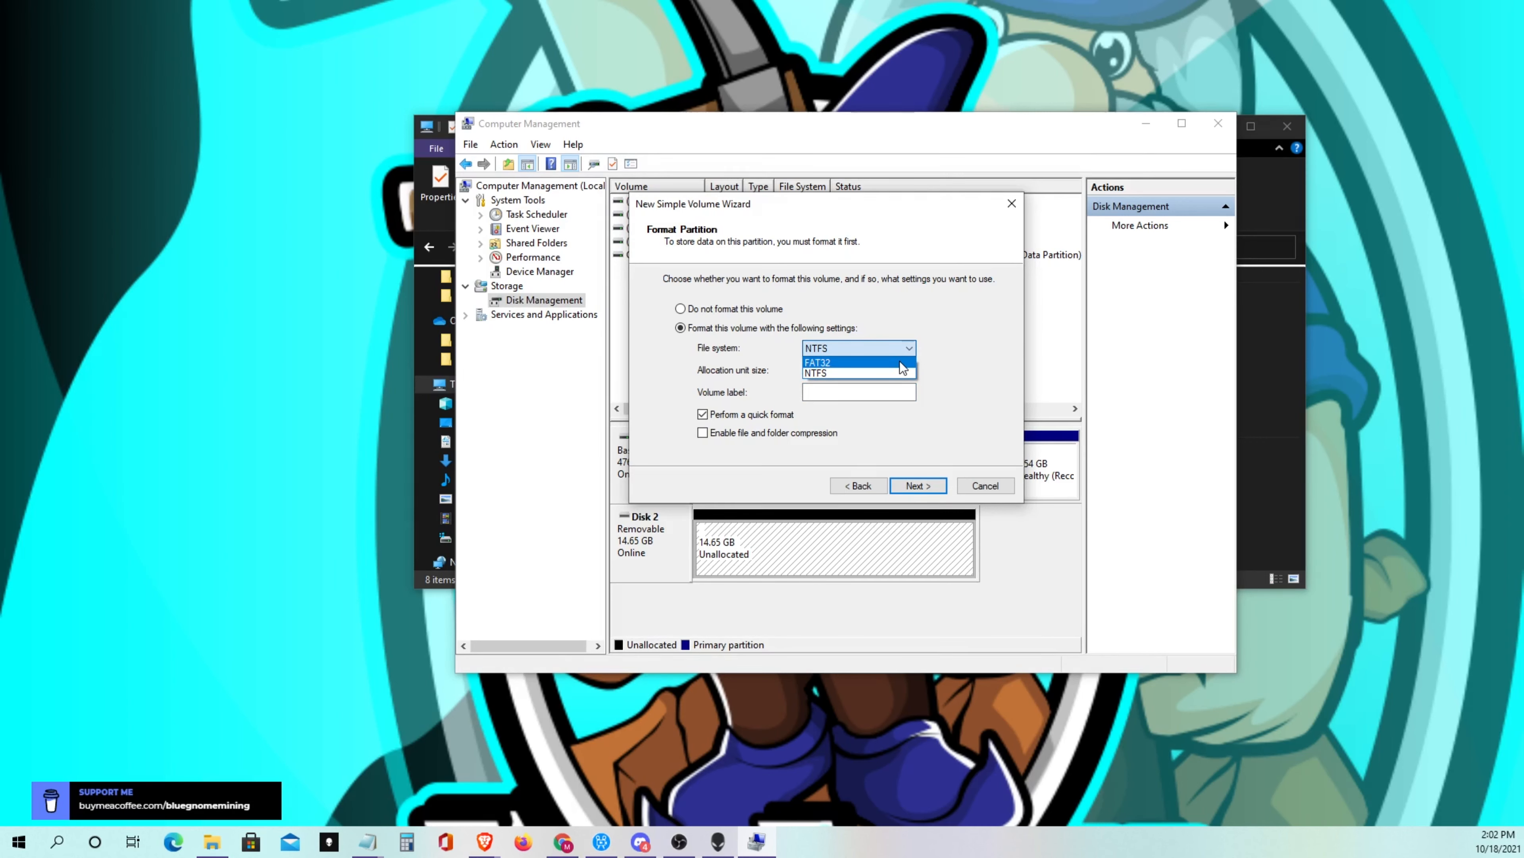
left_click(878, 346)
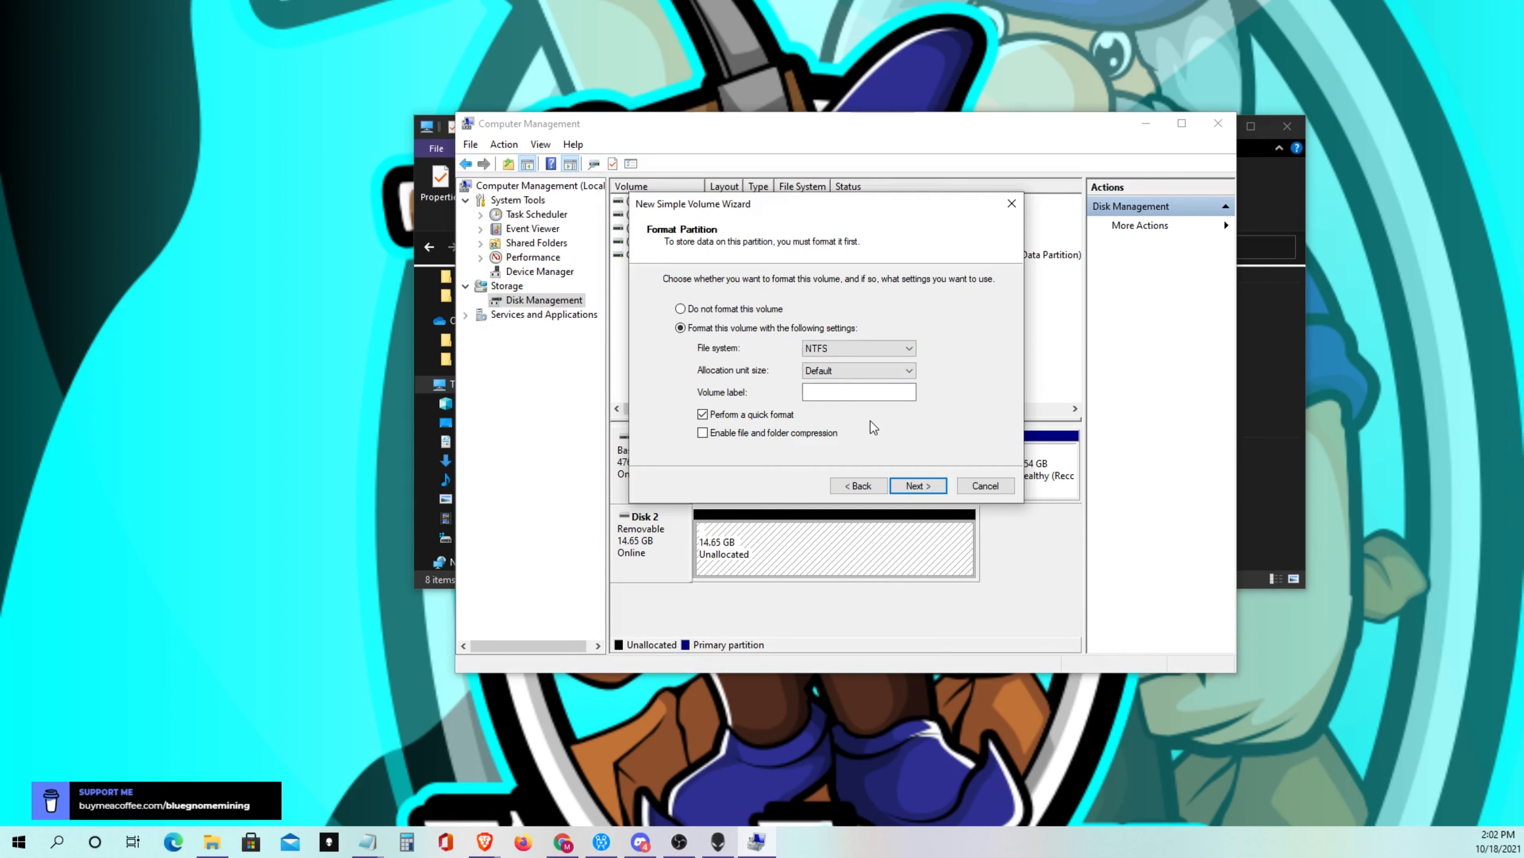
Finish creating the volume with a quick format, decline the prompt to format drive D:, and close Computer Management
left_click(916, 484)
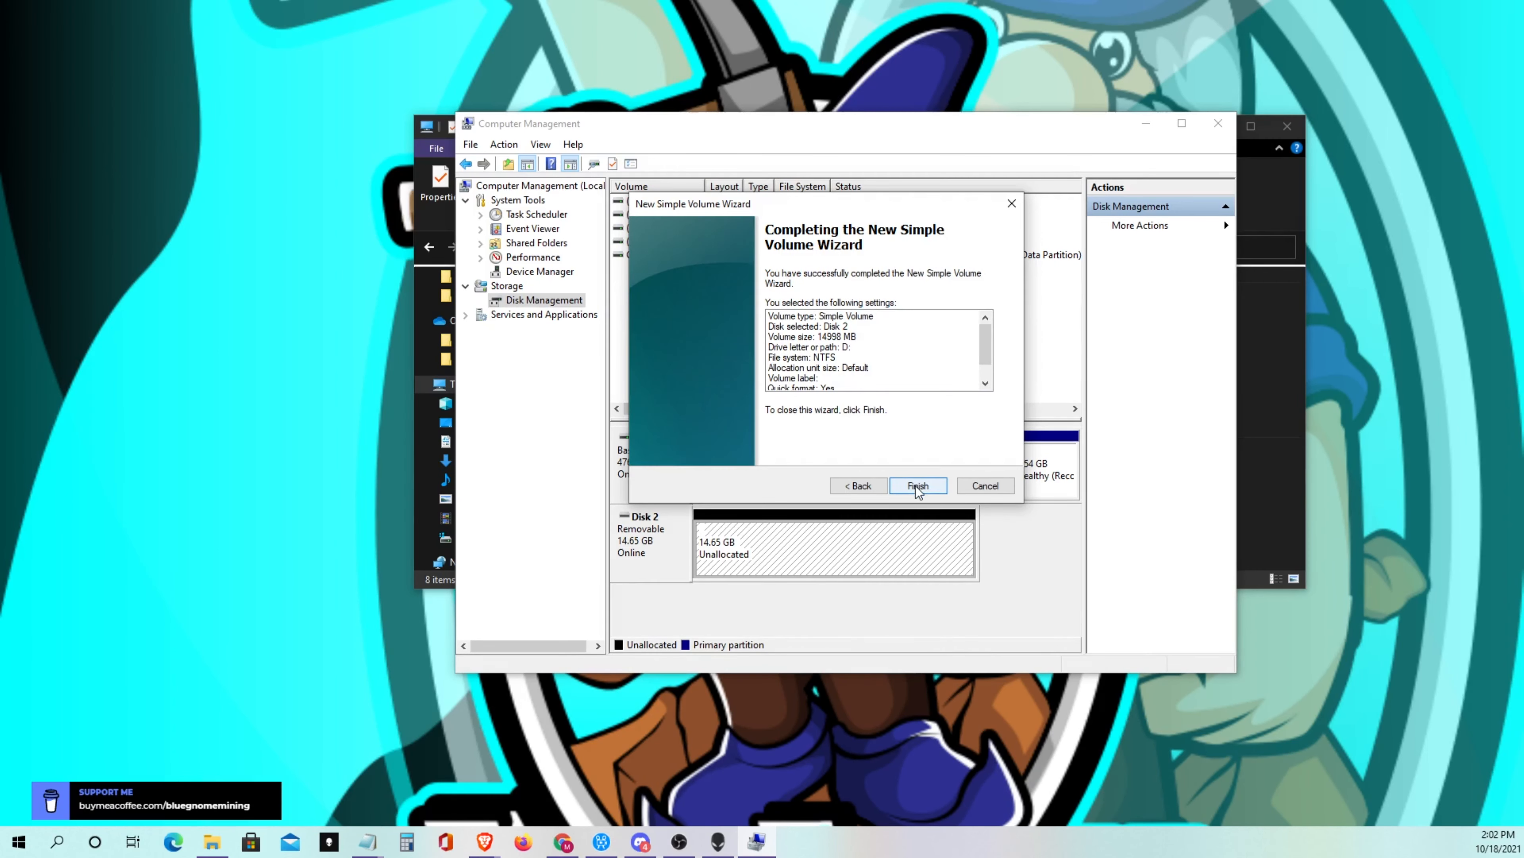
left_click(916, 486)
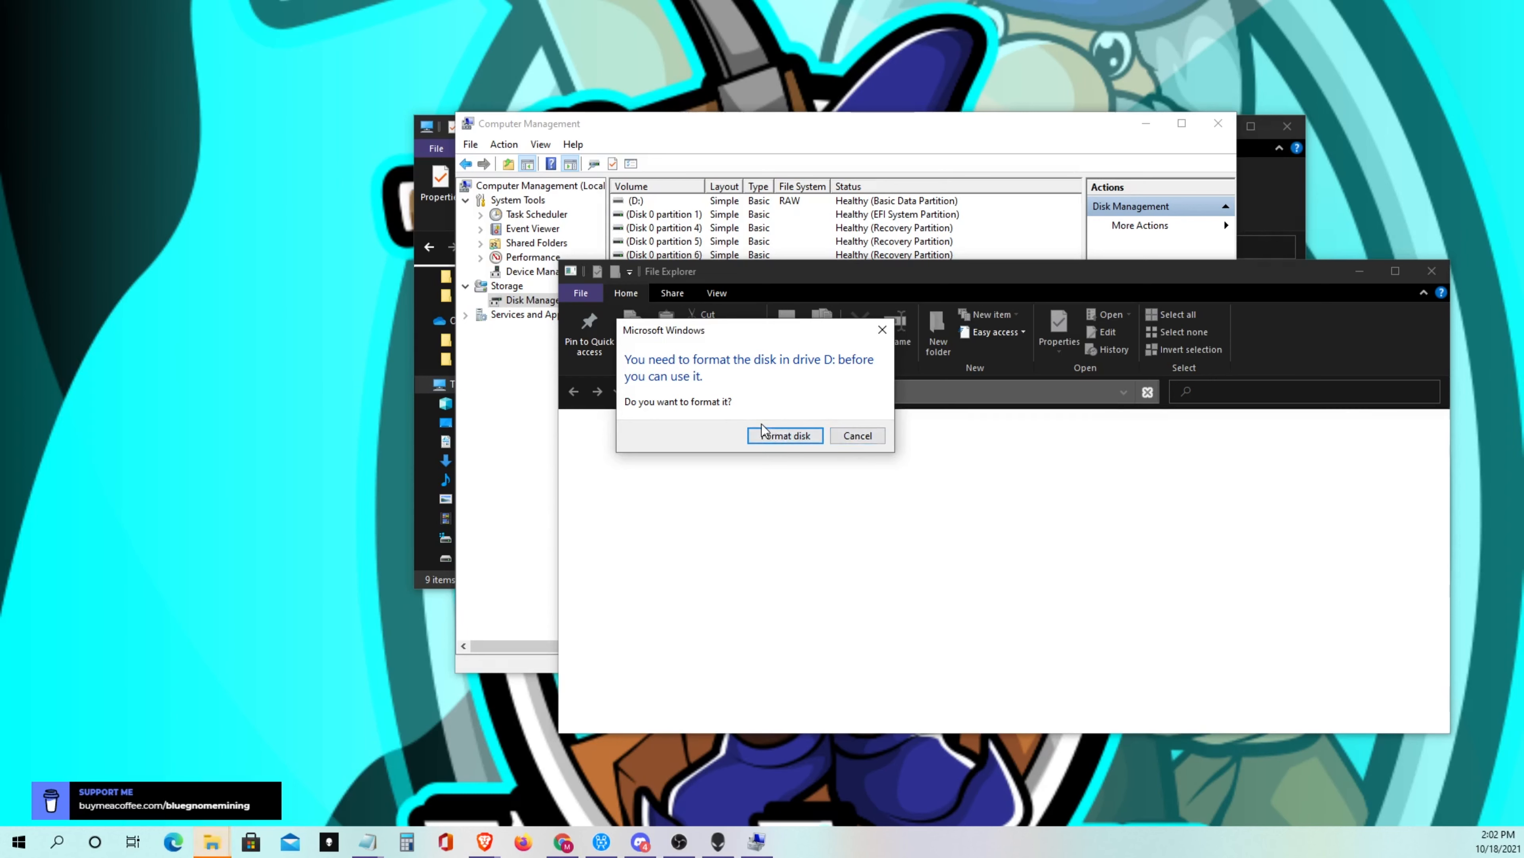
left_click(849, 434)
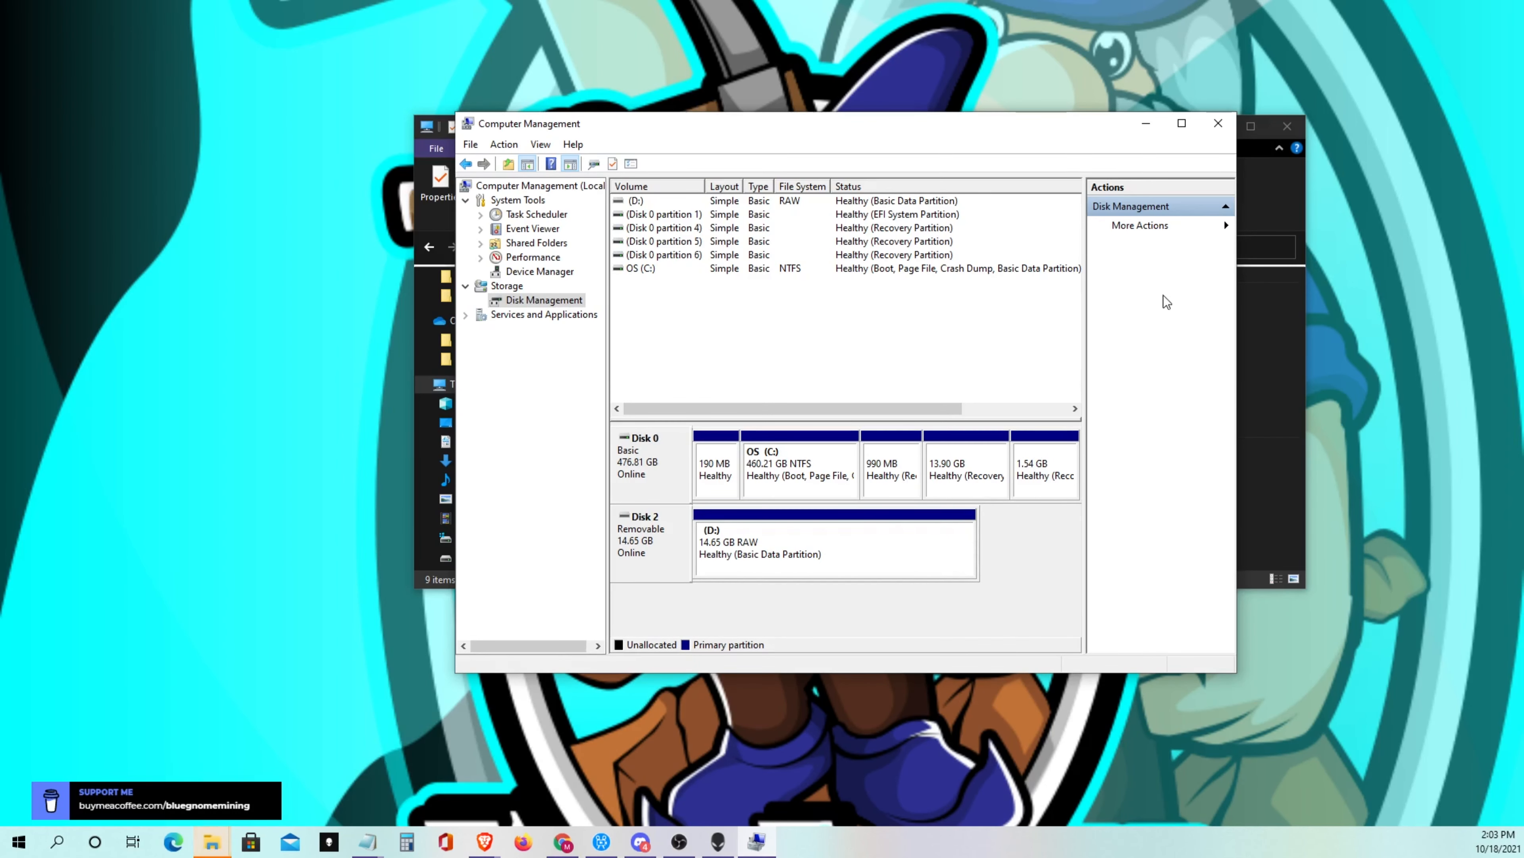
left_click(1221, 121)
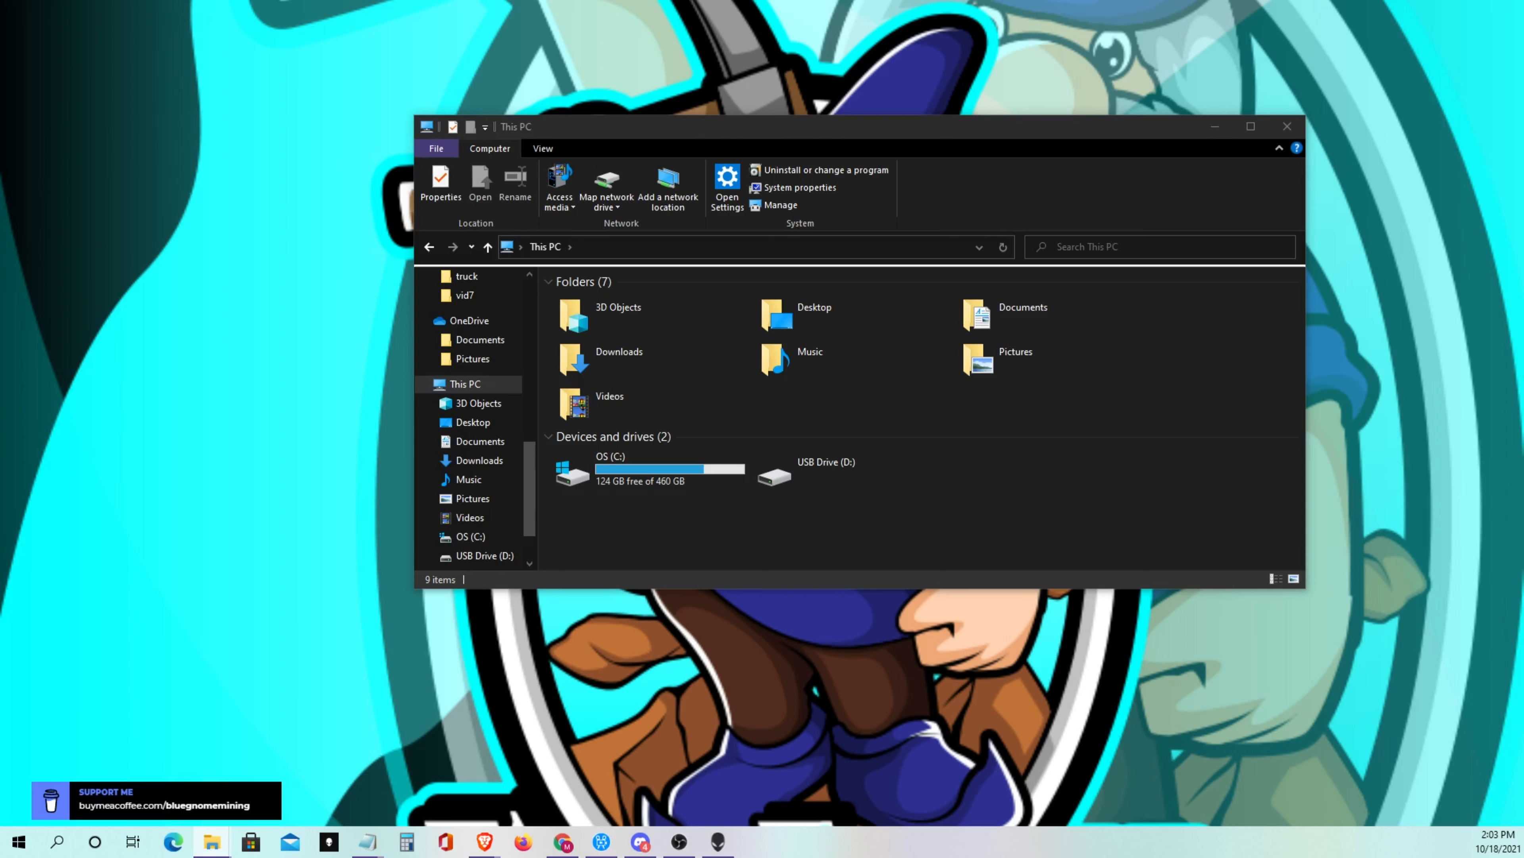
Quick format USB Drive (D:) as FAT32 with an 8192-byte allocation unit size and no volume label
left_click(465, 384)
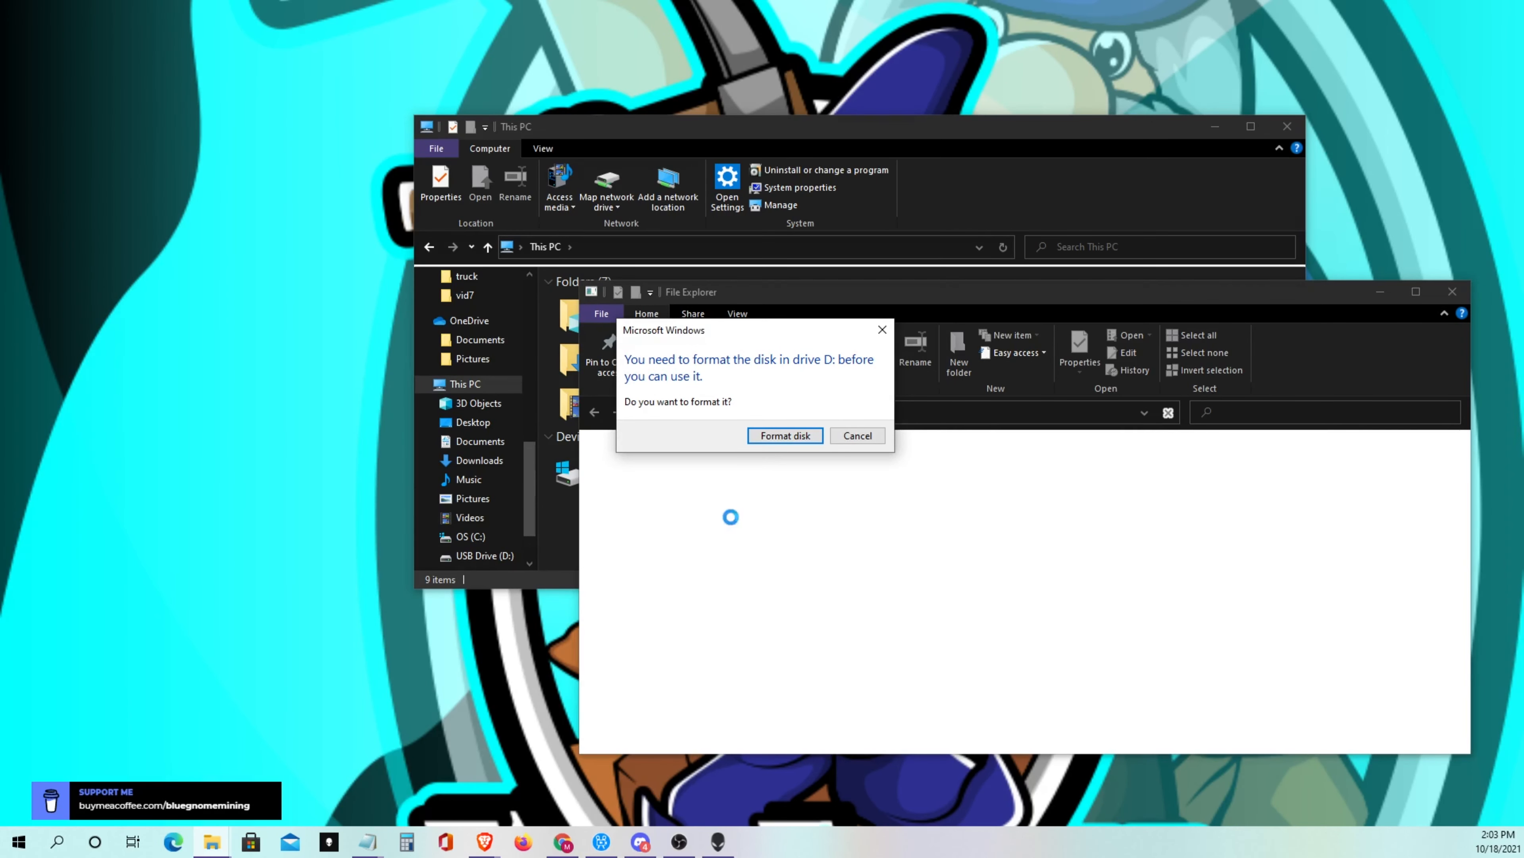
left_click(780, 436)
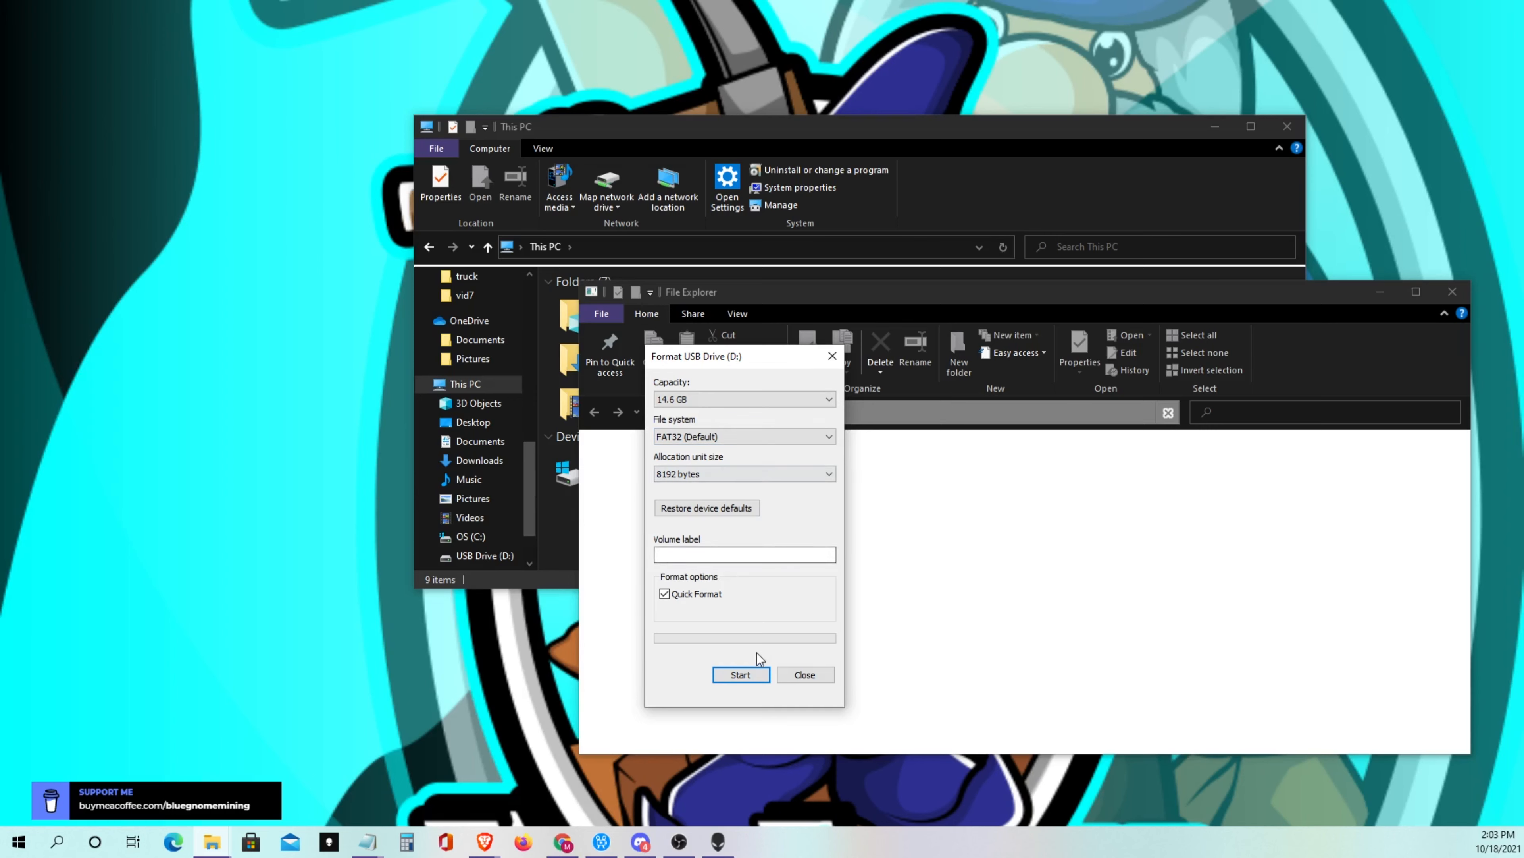
left_click(747, 673)
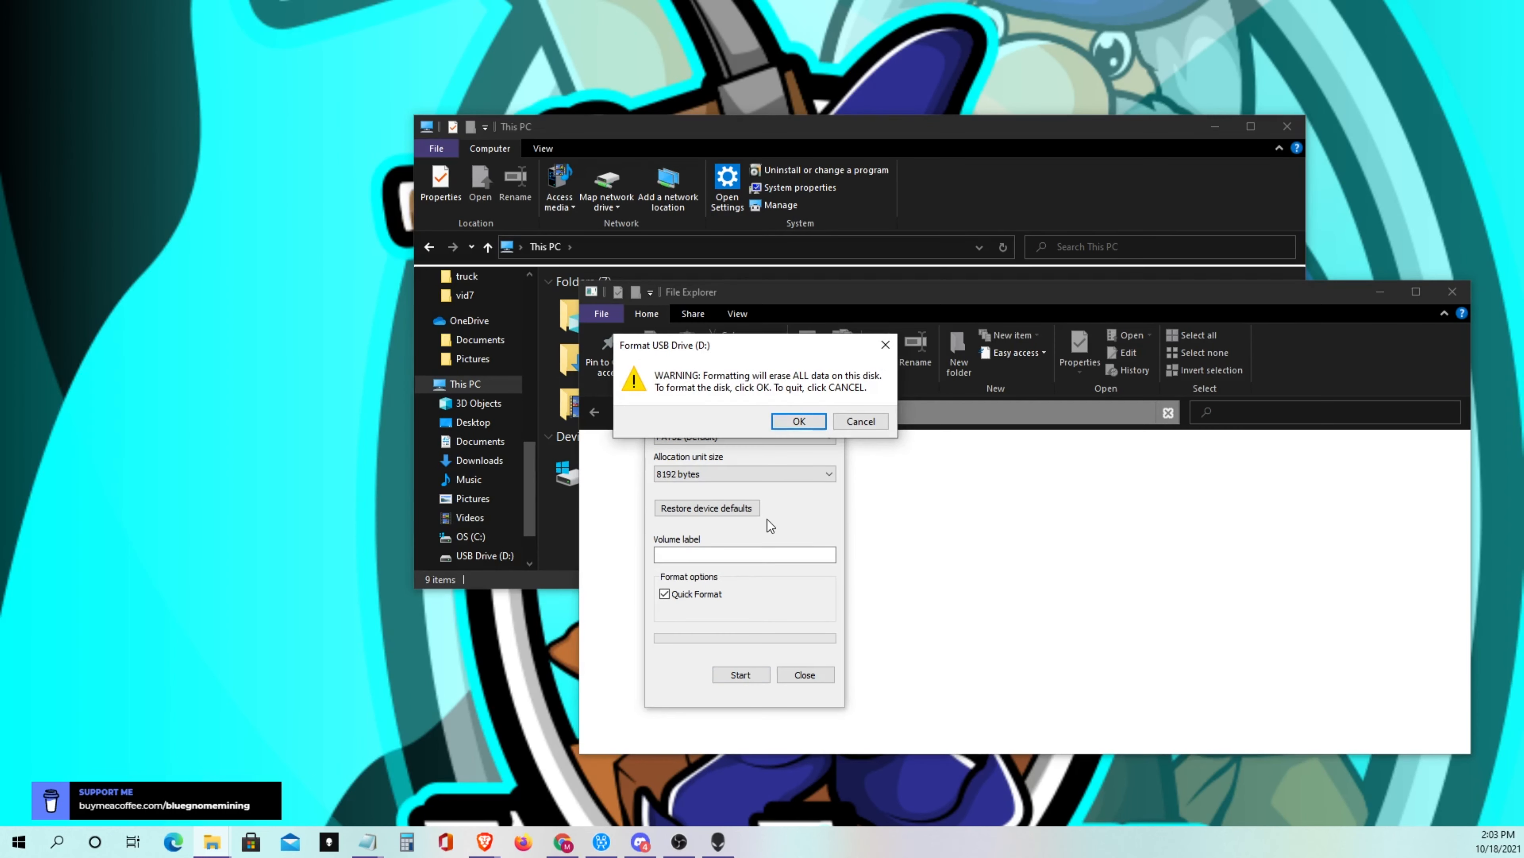
left_click(813, 420)
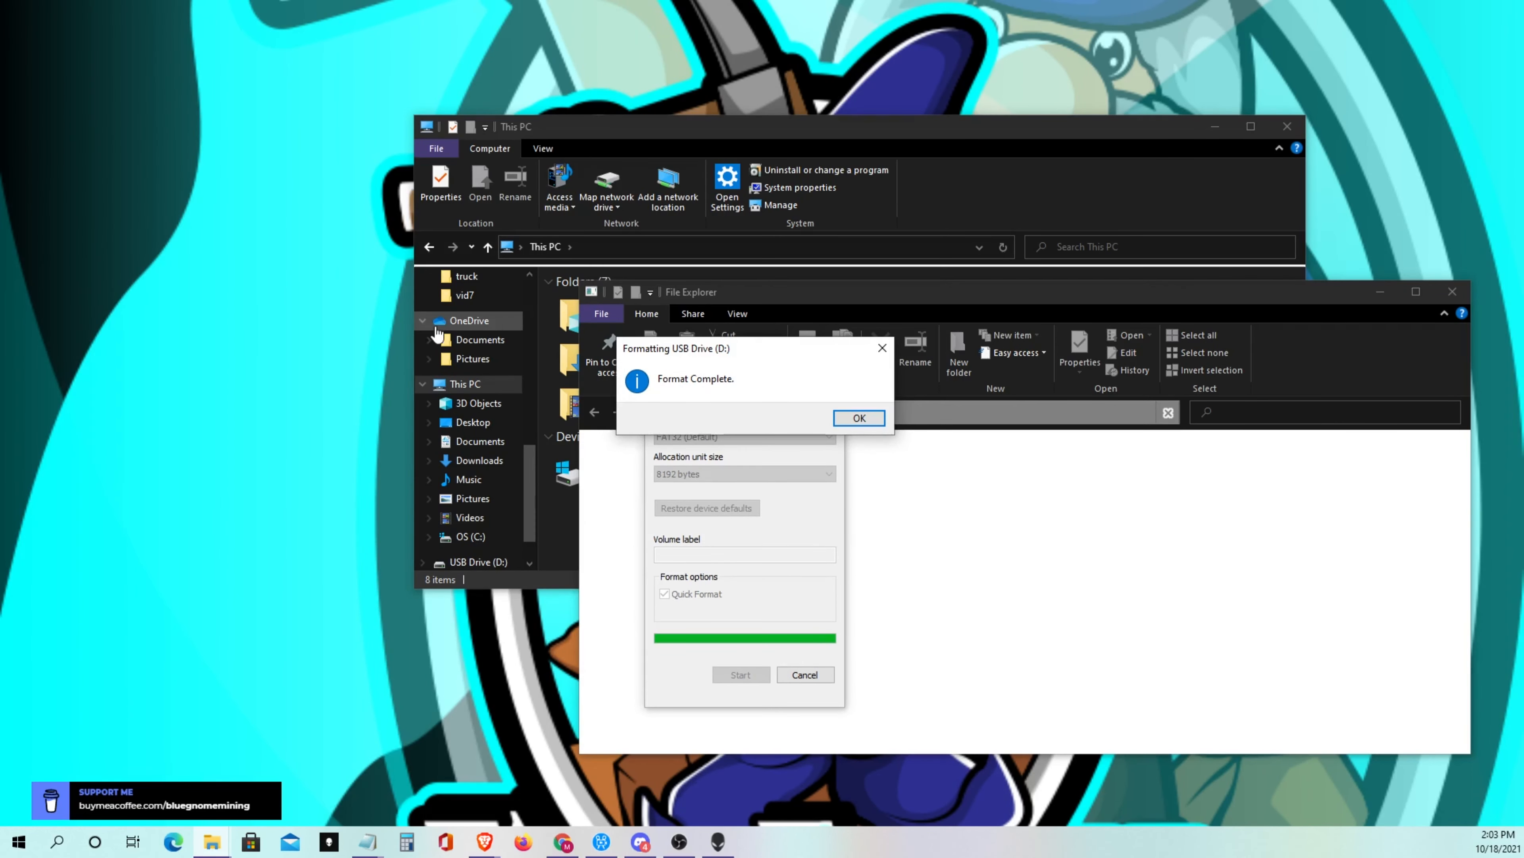
left_click(859, 418)
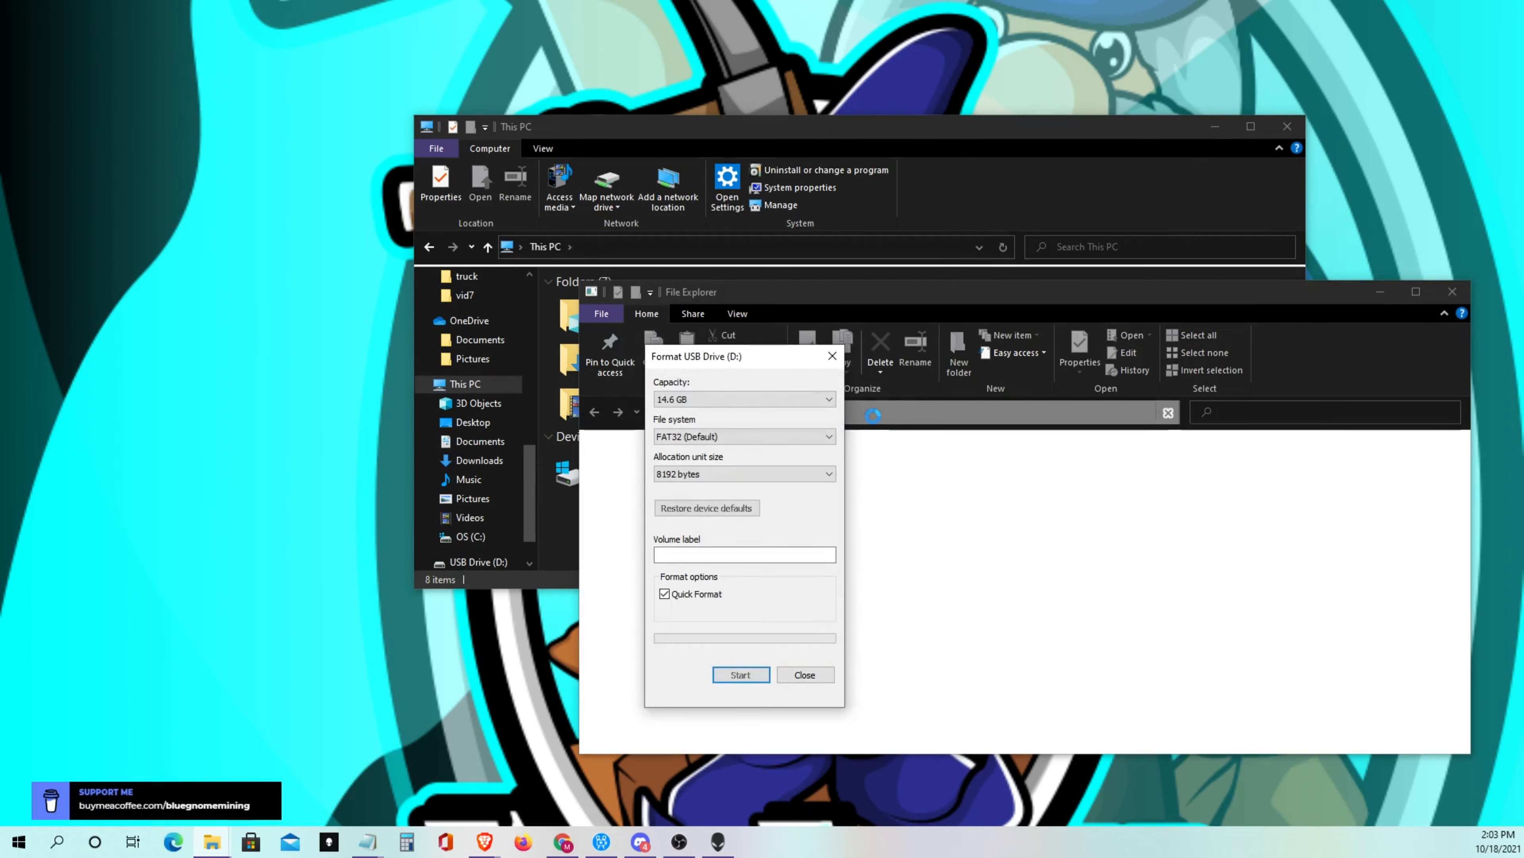
left_click(804, 674)
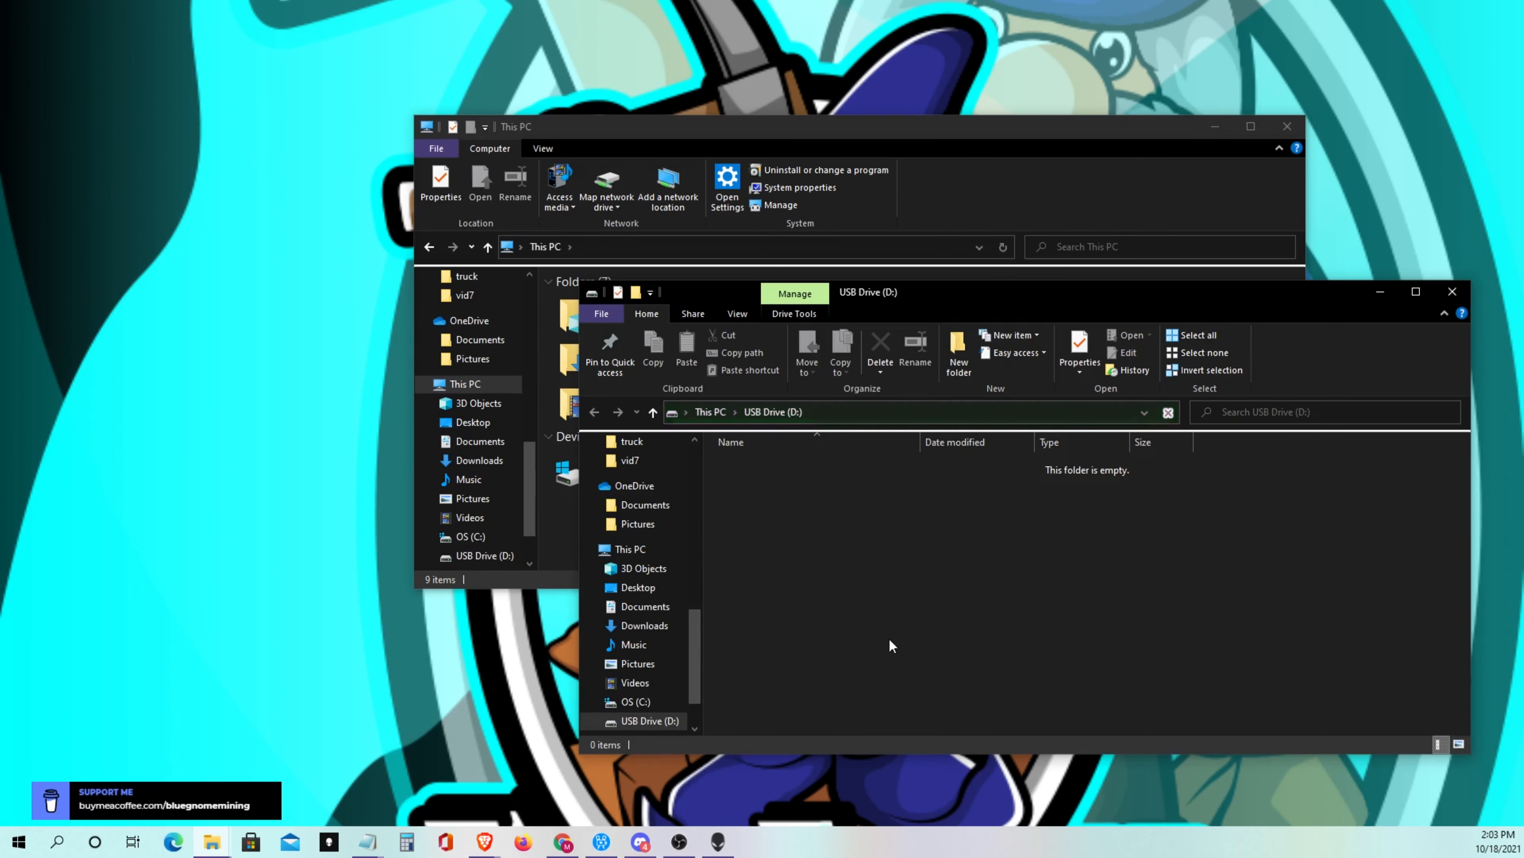
Close the USB Drive (D:) window and the This PC window
left_click(1451, 292)
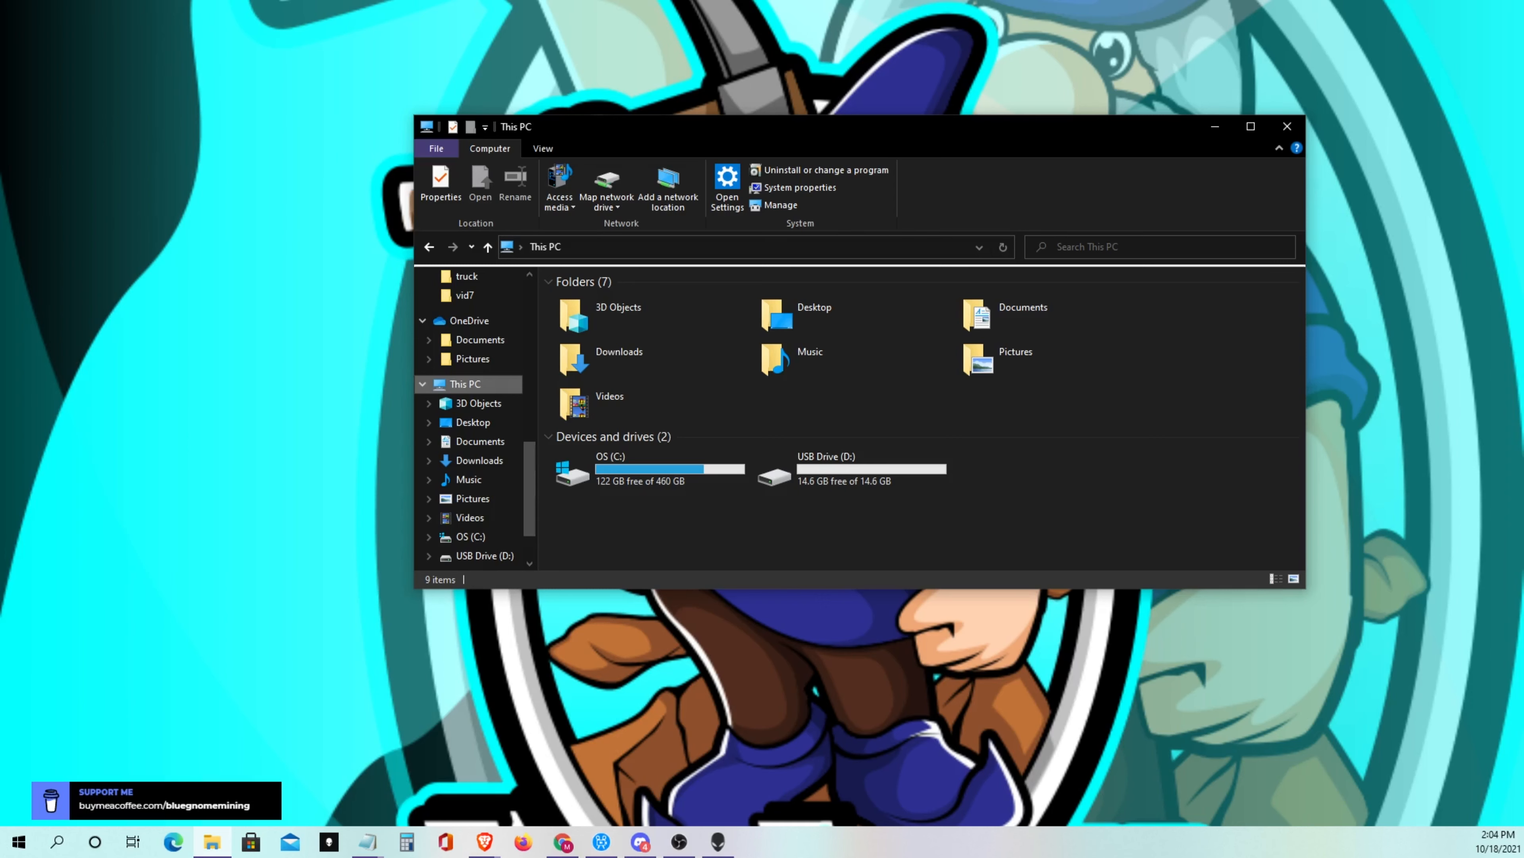
key("alt+Tab")
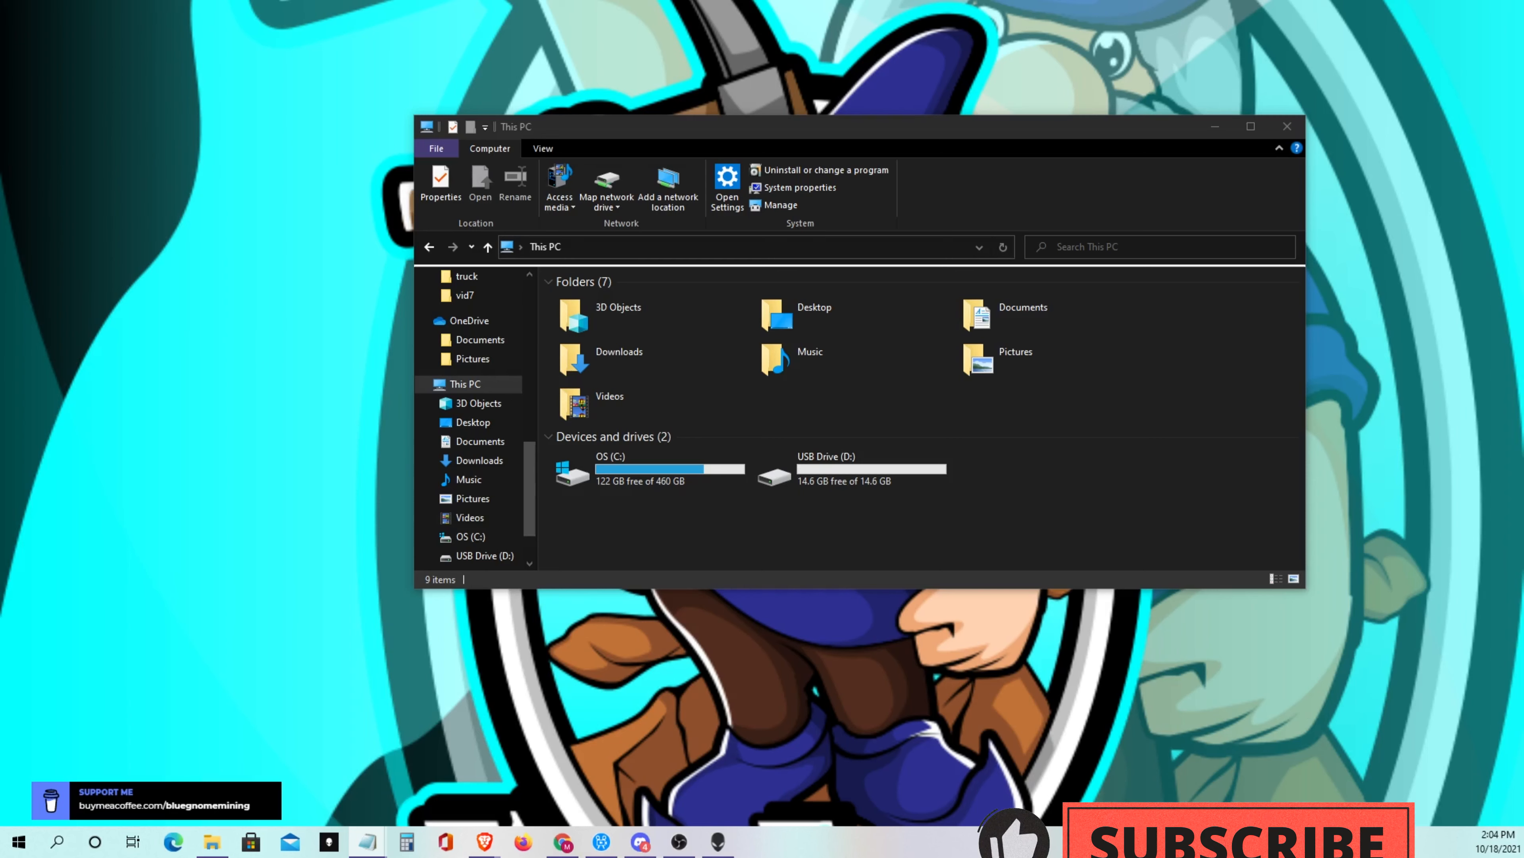
key("alt+Tab")
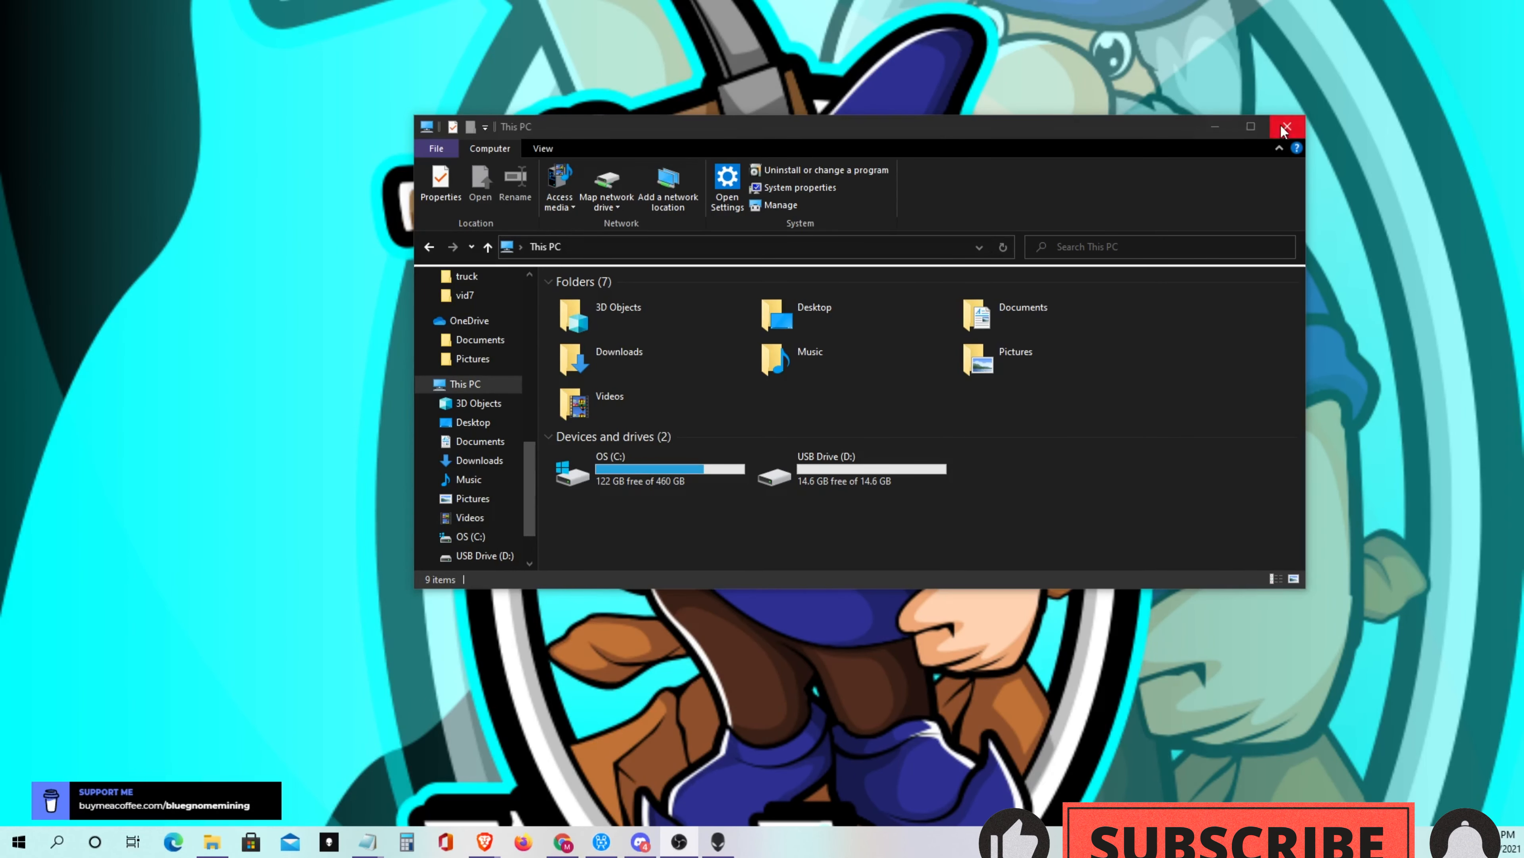
left_click(1295, 126)
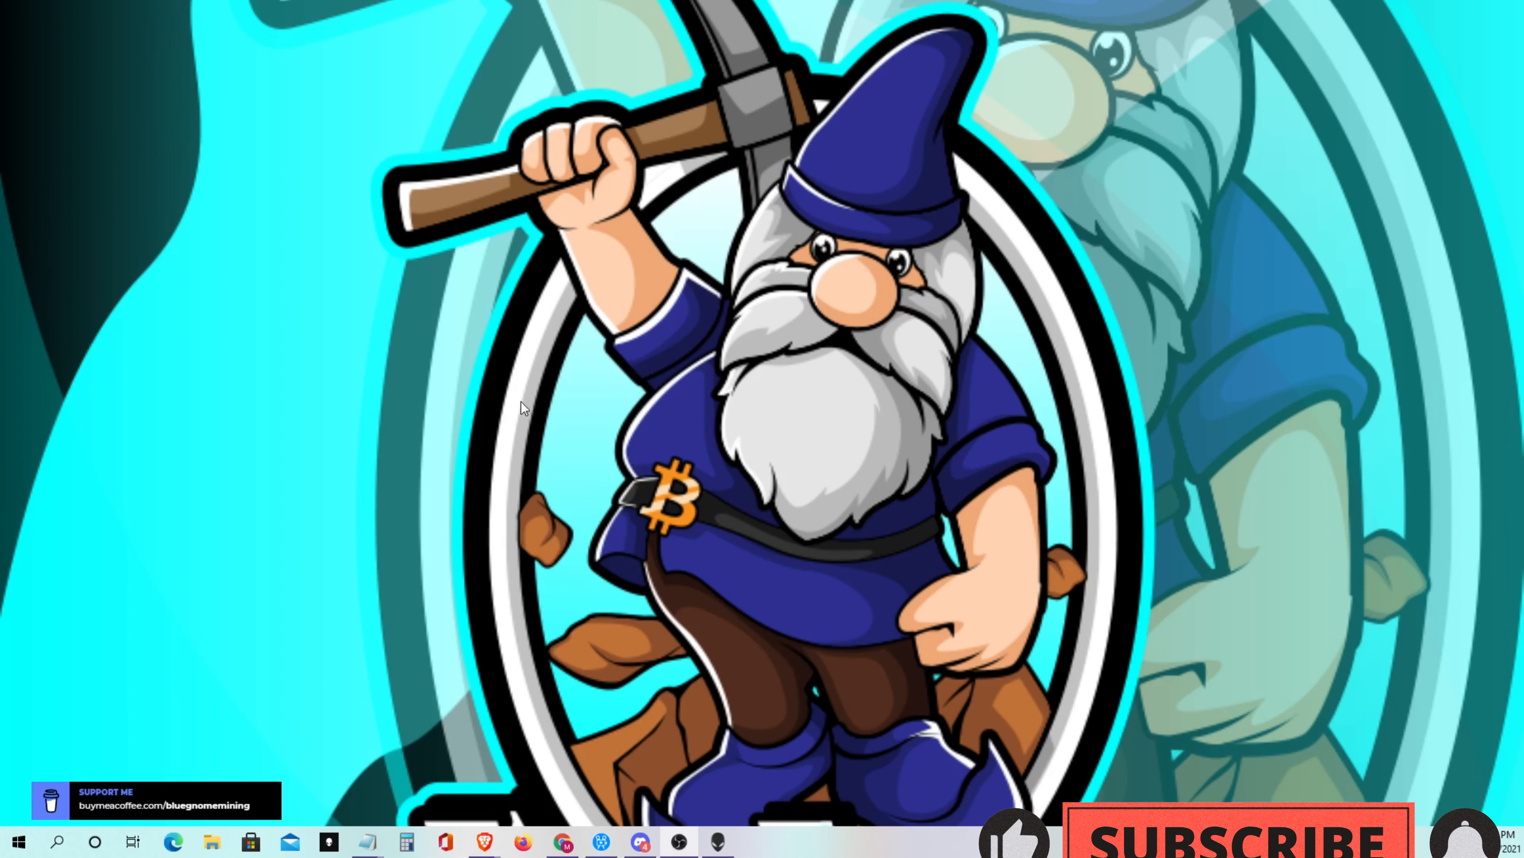